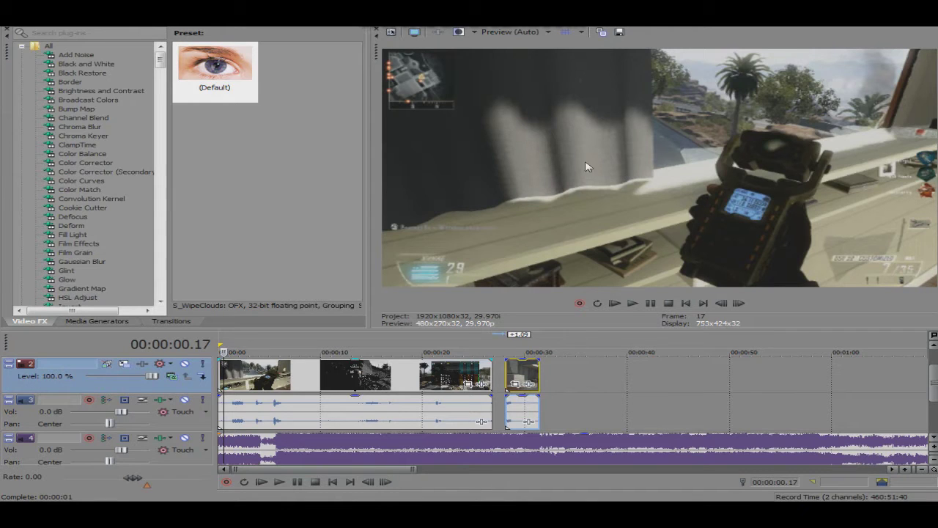
Disable resampling for the first gameplay clip on the video track.
click(312, 375)
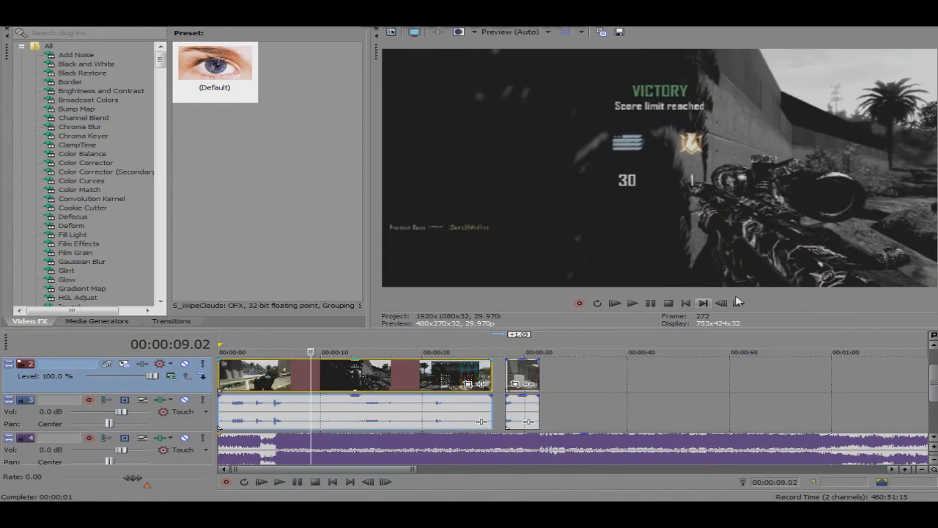
right_click(332, 375)
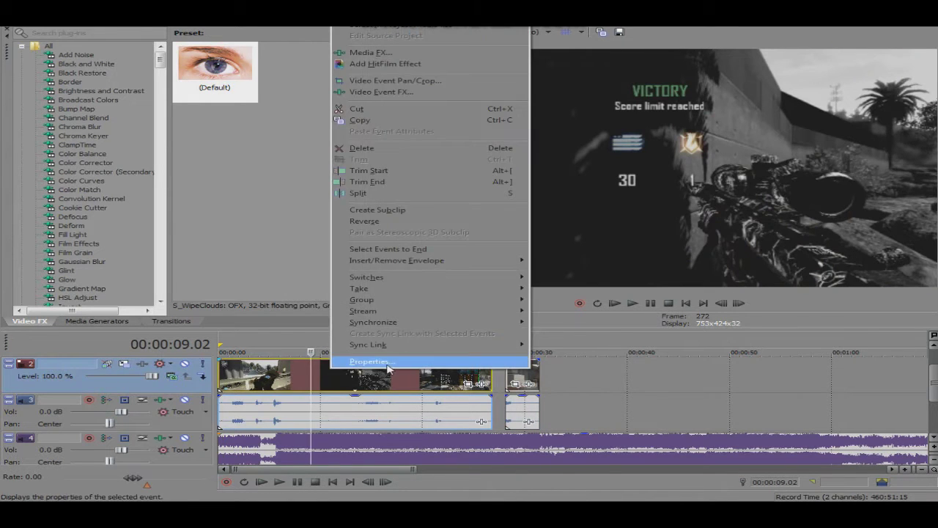
click(389, 366)
click(389, 197)
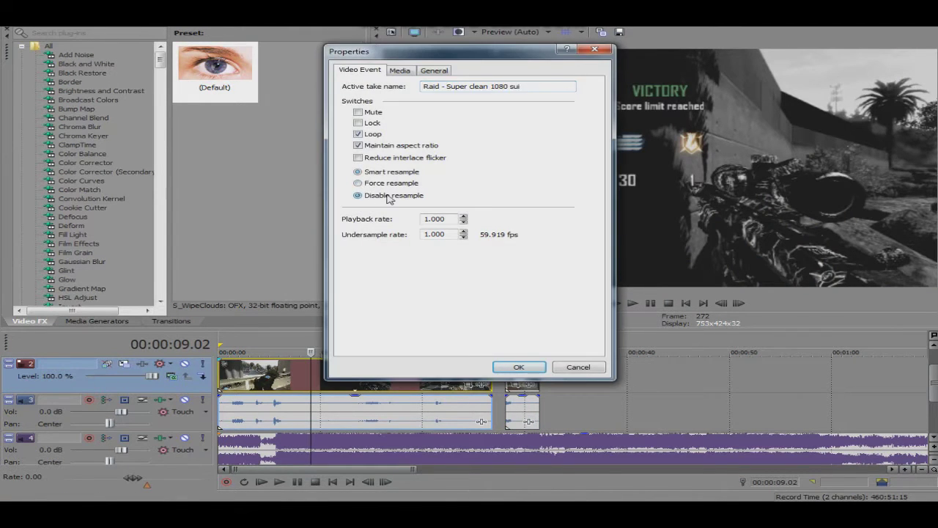
click(518, 366)
Delete the first gameplay clip's audio while keeping its video.
click(283, 375)
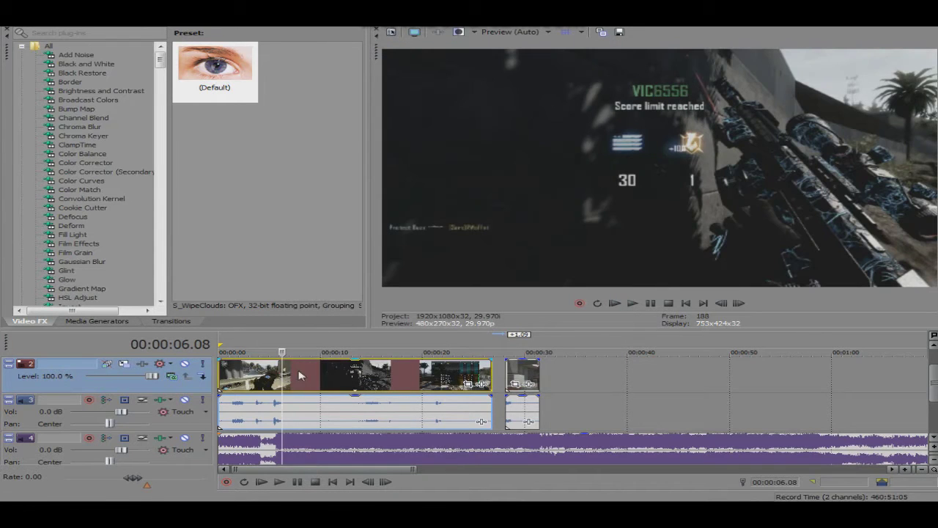
right_click(331, 409)
click(385, 204)
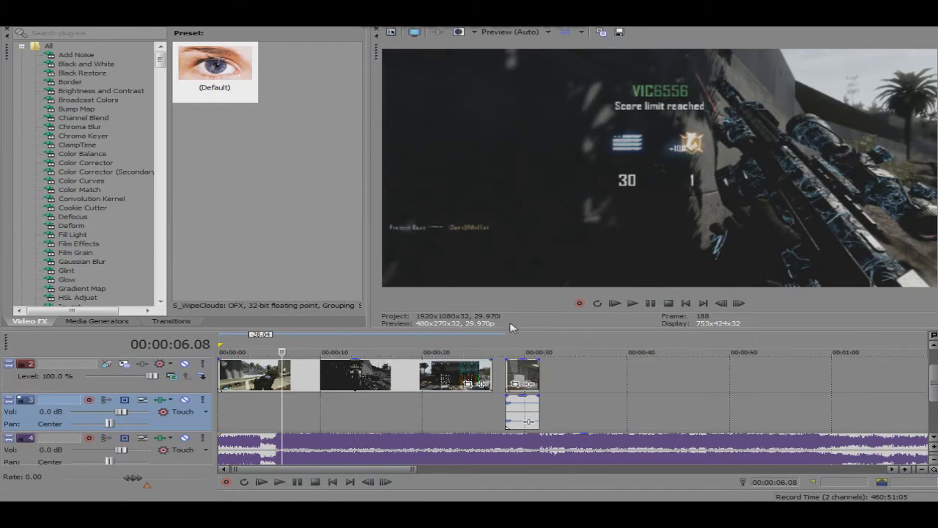
Disable resampling for the second, shorter gameplay clip on the video track.
click(513, 374)
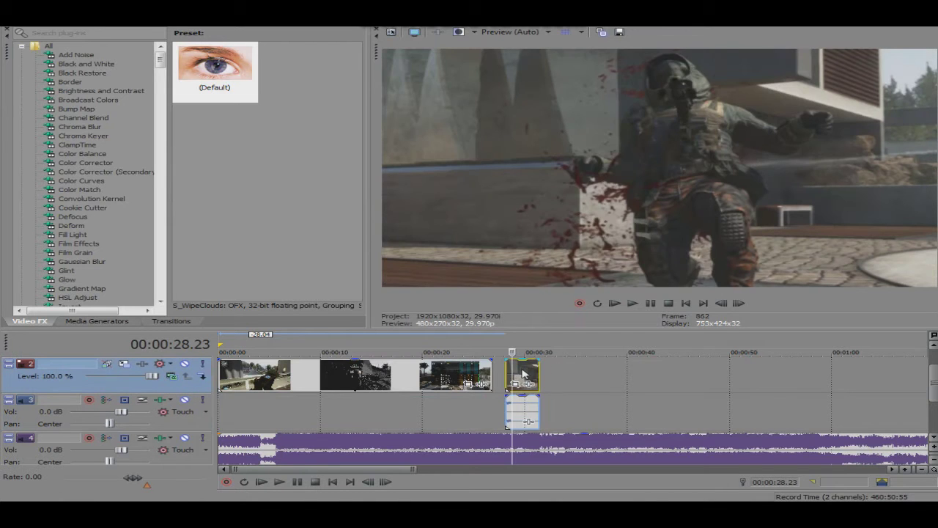
right_click(524, 373)
click(557, 364)
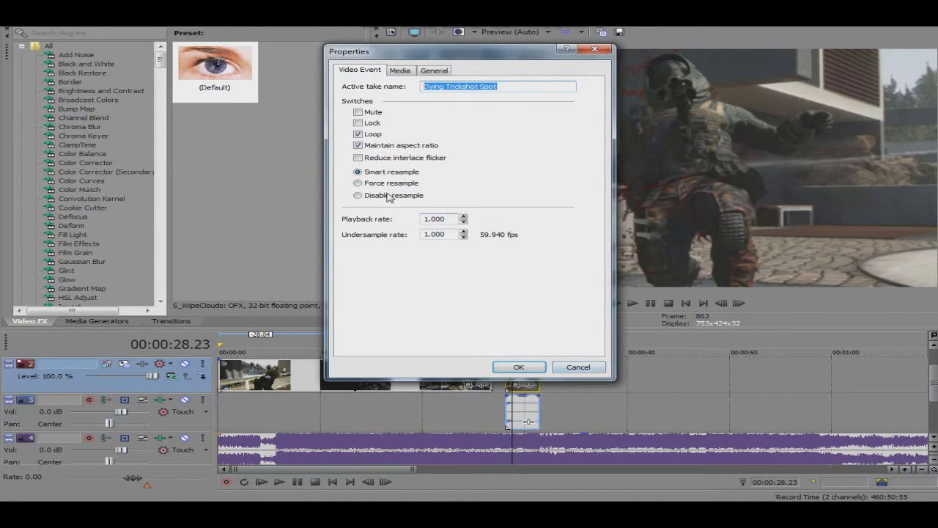
click(388, 197)
click(515, 367)
Delete the second gameplay clip's audio so only the music remains as sound.
click(516, 373)
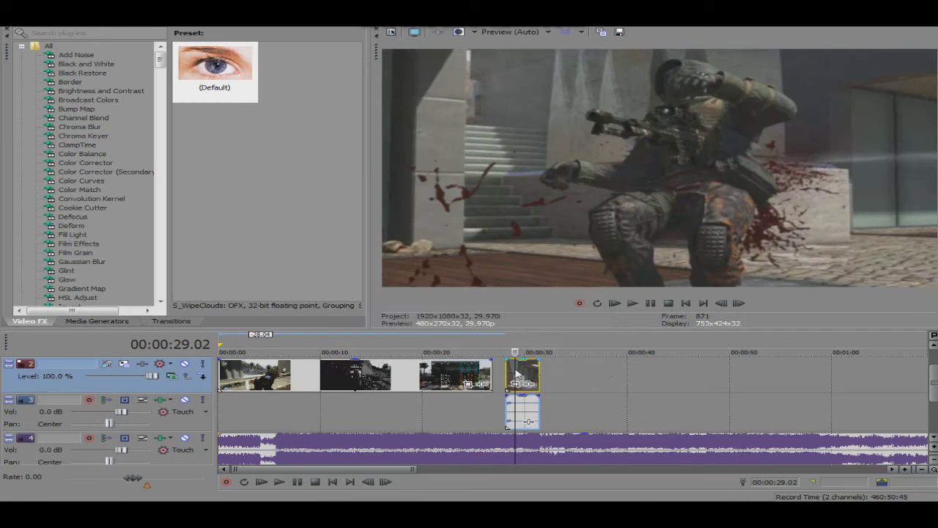
right_click(527, 421)
click(557, 192)
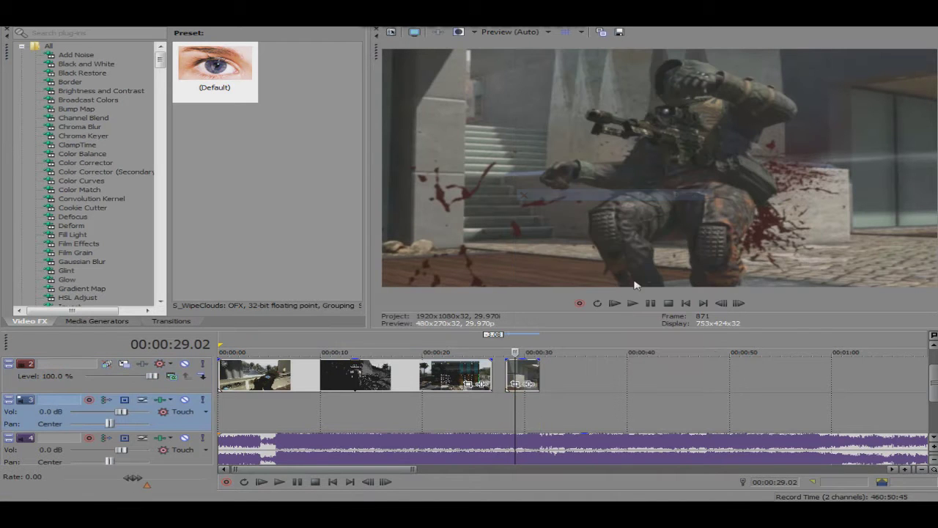
Locate the point where the music gets loud frame by frame and place a timeline marker there at 00:00:05.24.
click(630, 305)
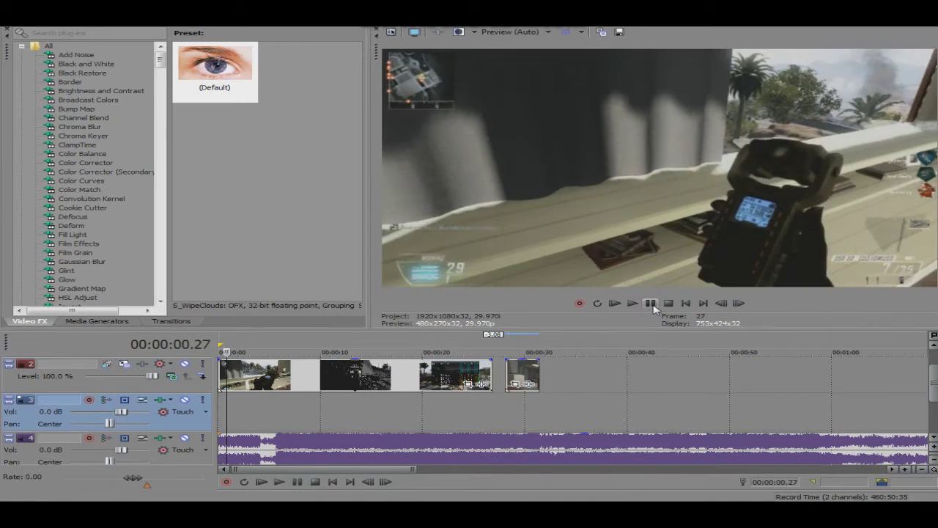
click(652, 305)
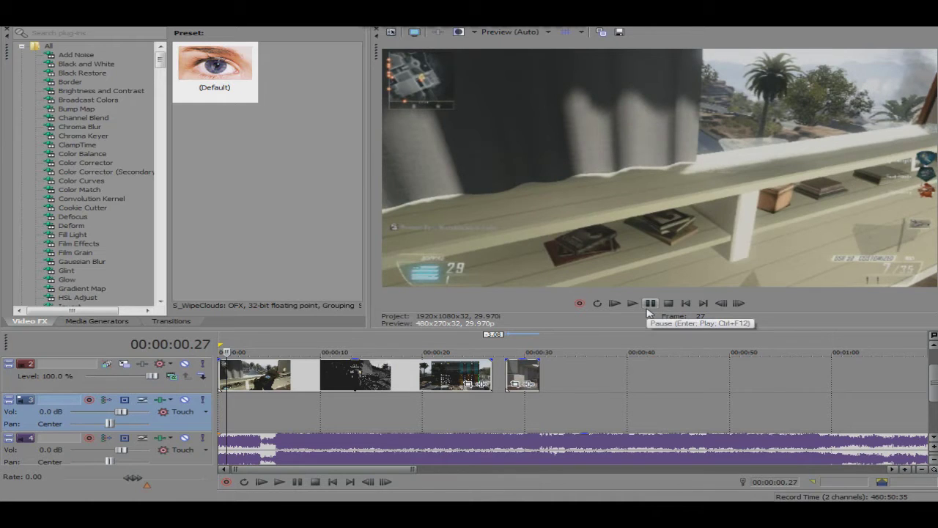
click(280, 415)
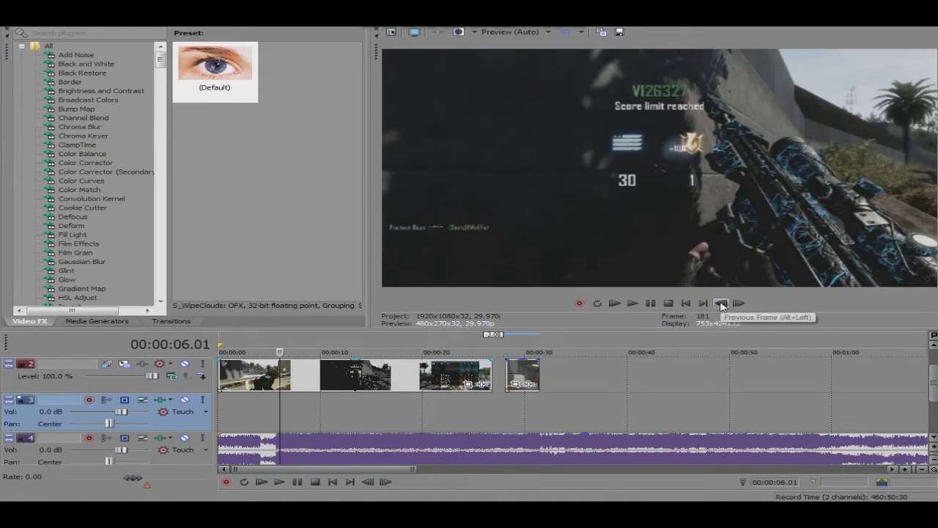
click(722, 304)
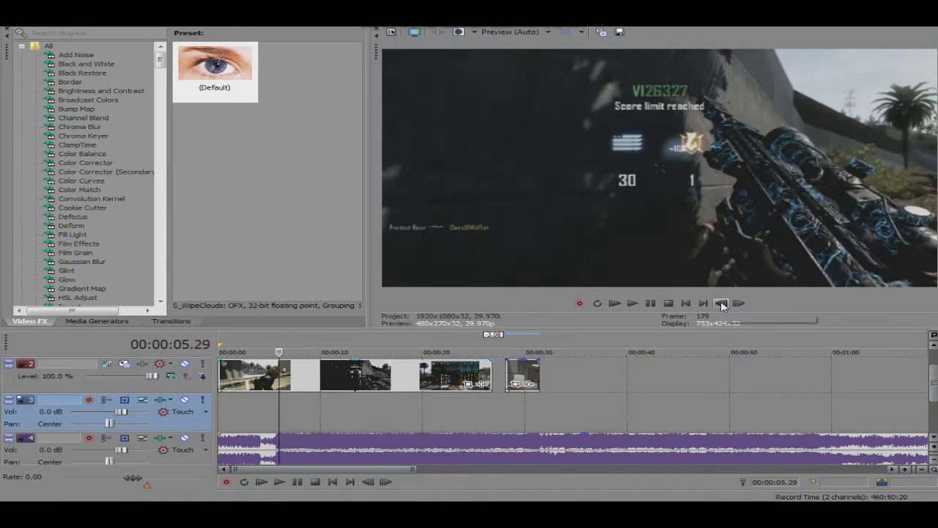
click(721, 303)
click(721, 304)
click(722, 303)
click(722, 303)
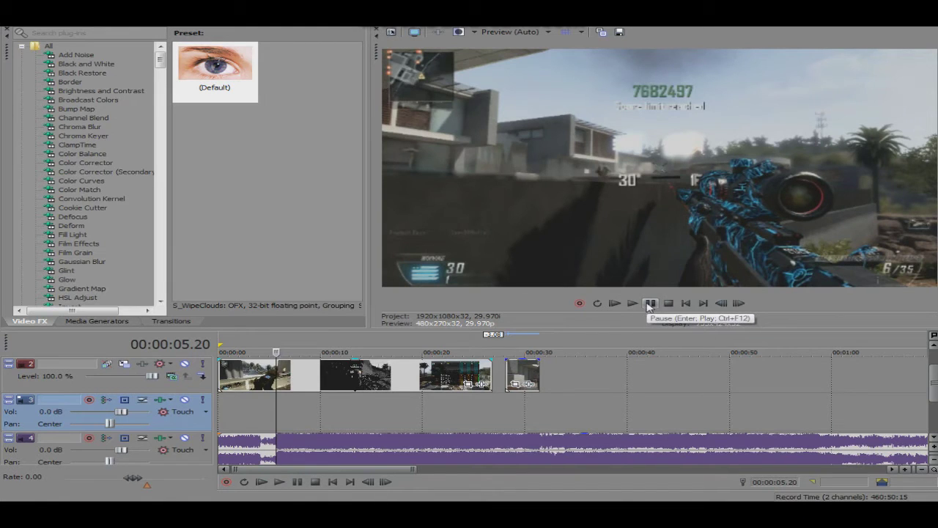
click(648, 307)
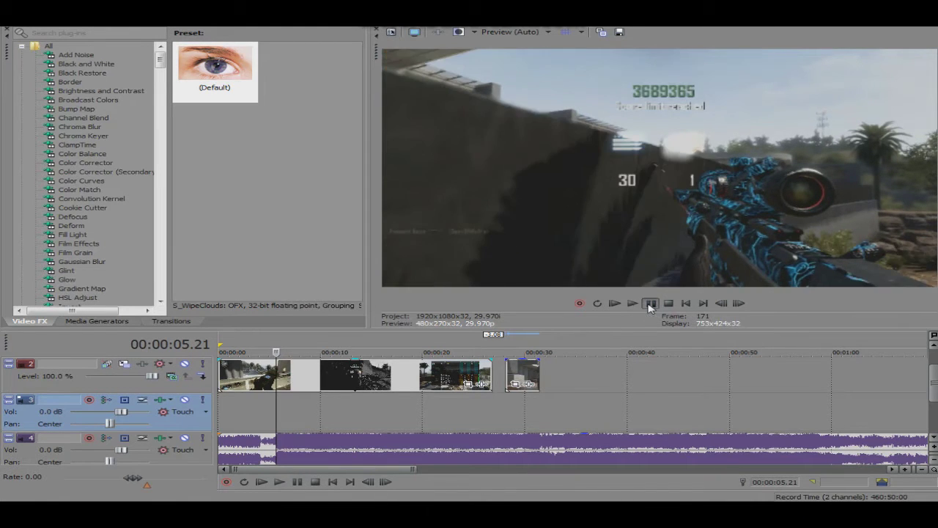
click(726, 306)
click(726, 306)
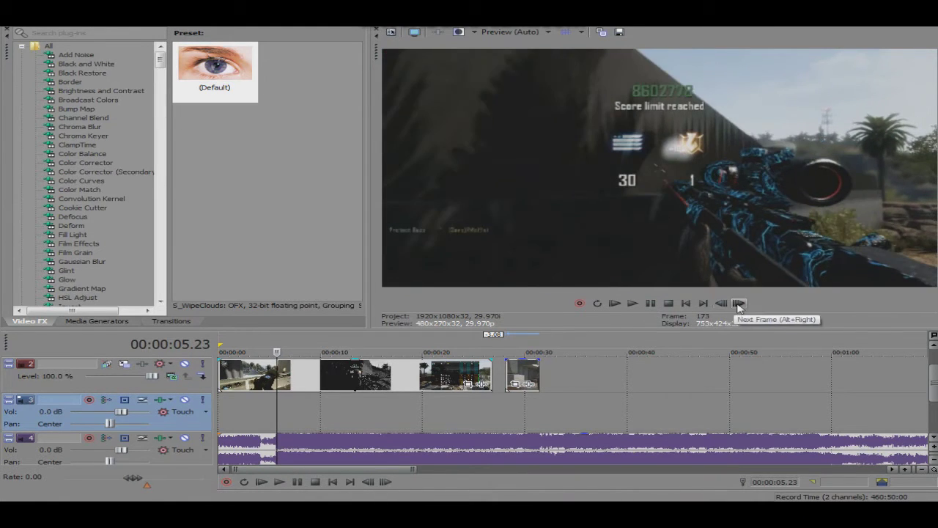
click(738, 305)
click(632, 303)
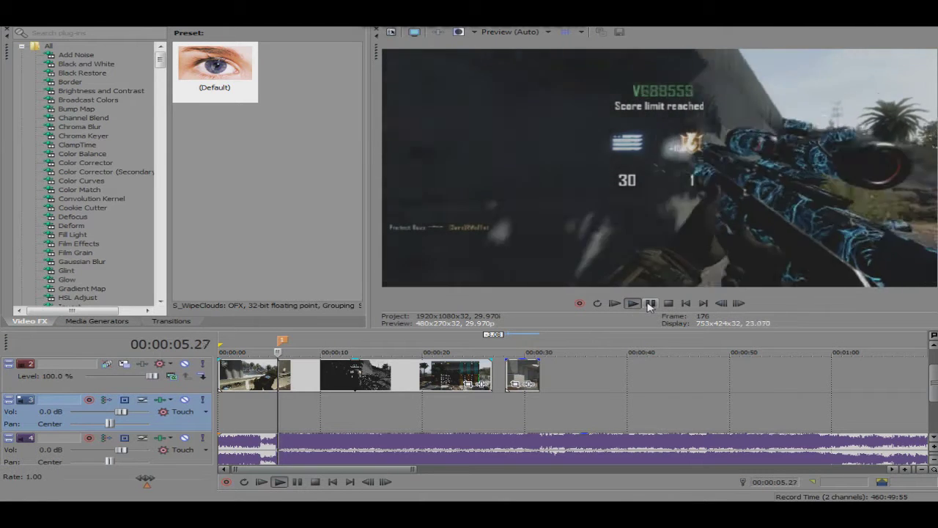
Fade in the music from its start over about 4.7 seconds, ending just before the marker.
click(227, 420)
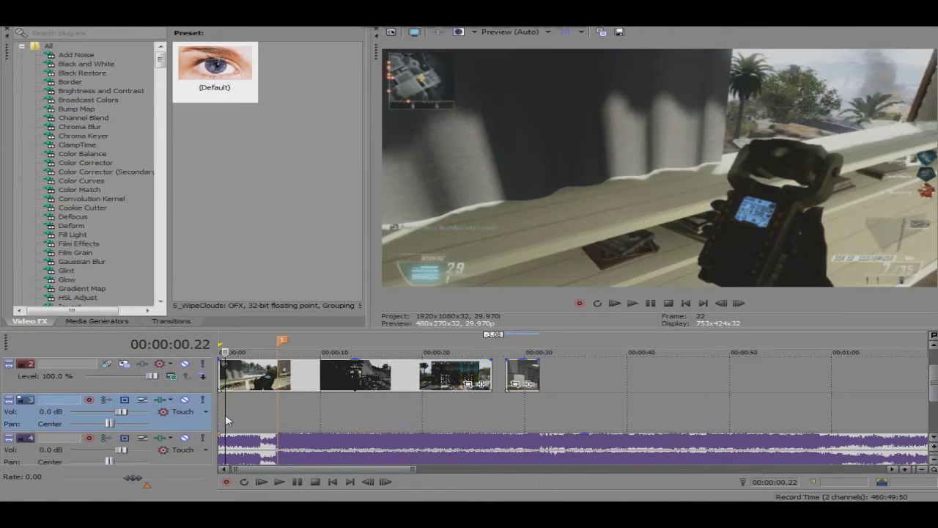
key(Home)
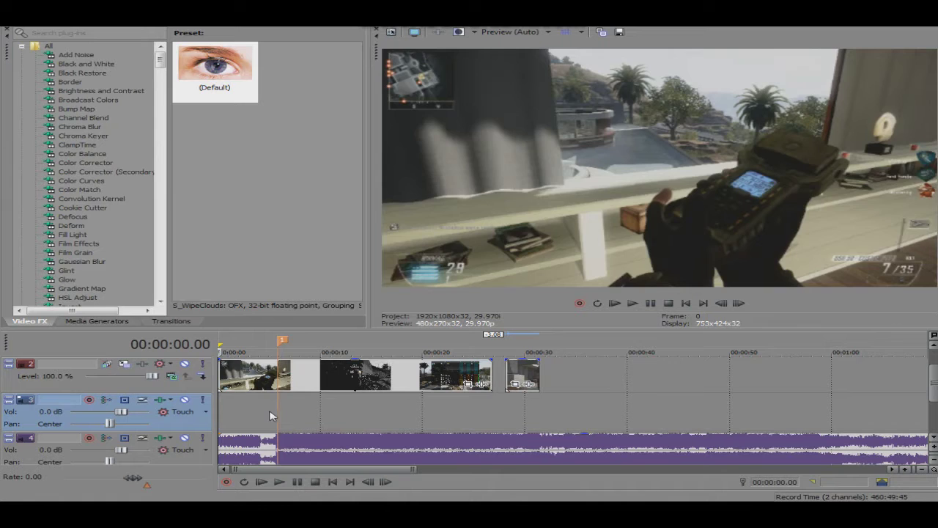
click(276, 415)
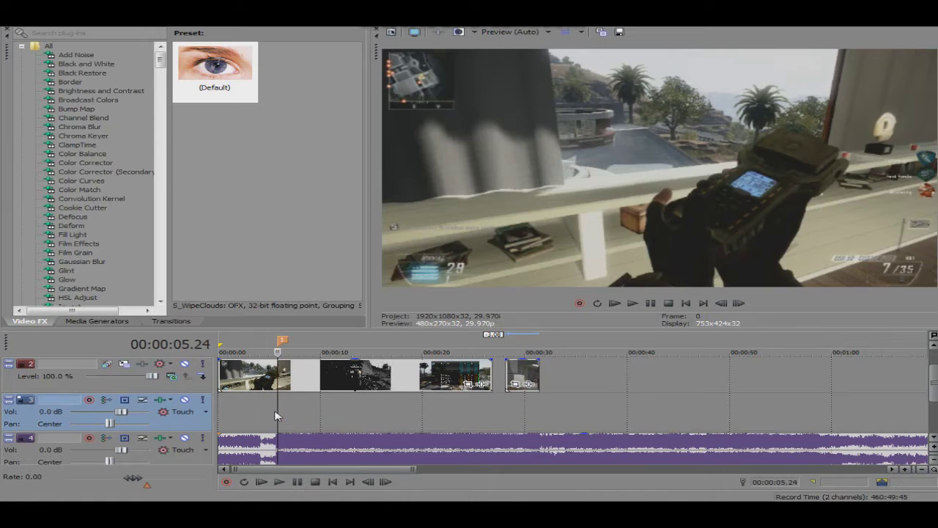
drag(217, 436, 266, 438)
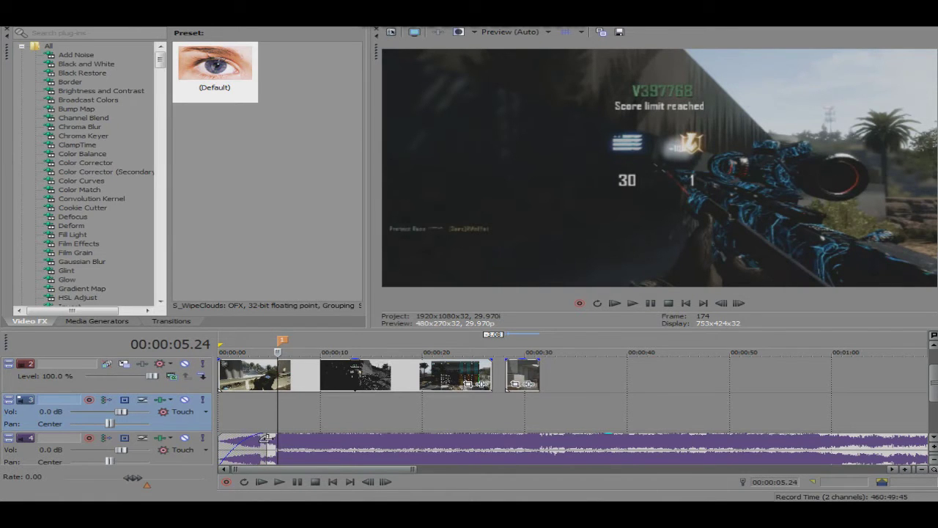
Split the first gameplay clip at the sniper shot's muzzle flash, at 00:00:05.17.
click(259, 375)
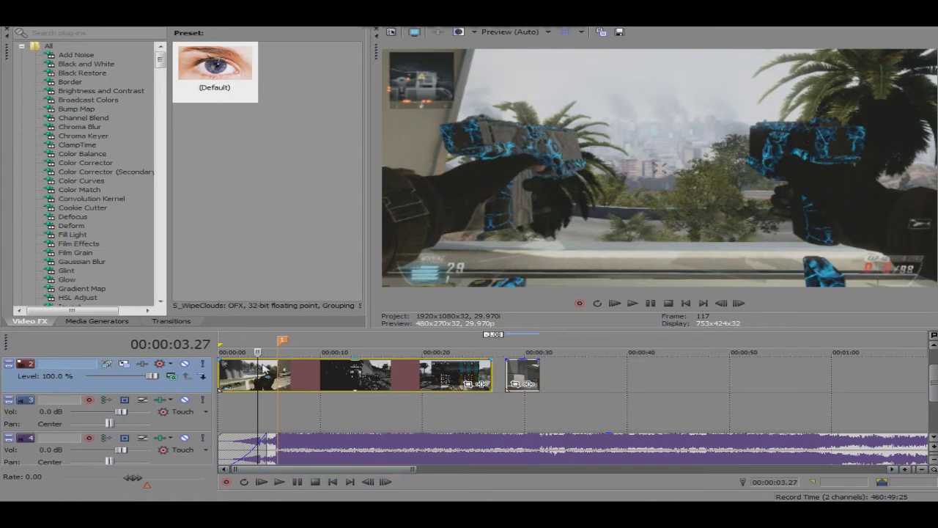
click(265, 366)
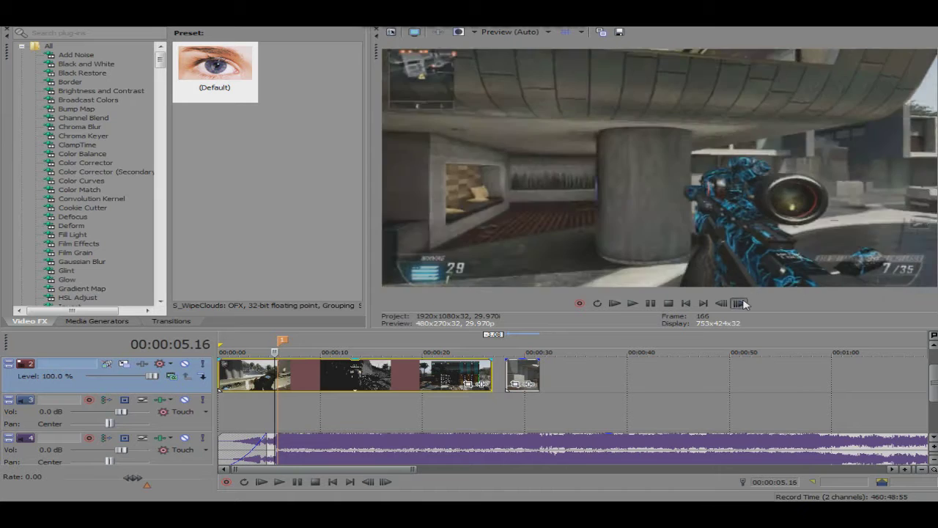
click(728, 305)
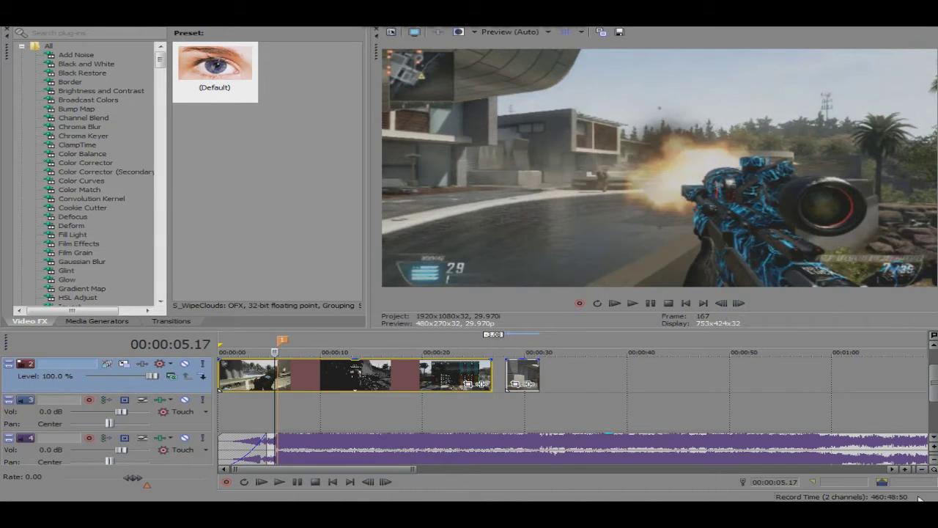
click(906, 470)
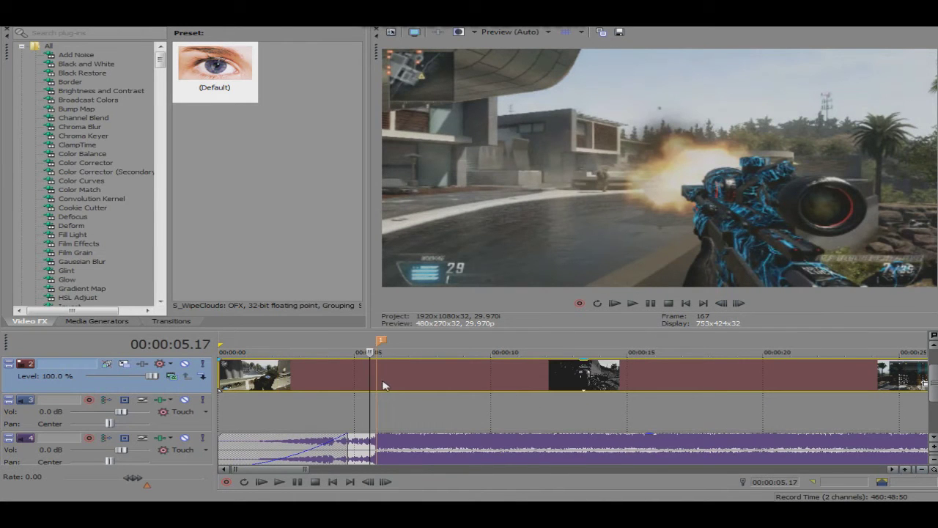
key(s)
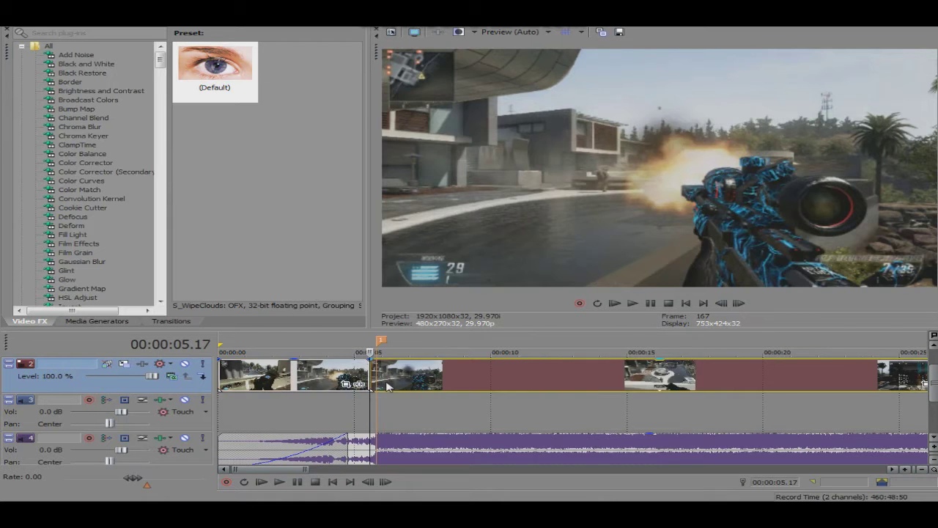
Shift both parts of the split clip 7 frames forward so the cut sits on the marker at 00:00:05.24.
drag(381, 381, 390, 395)
click(375, 374)
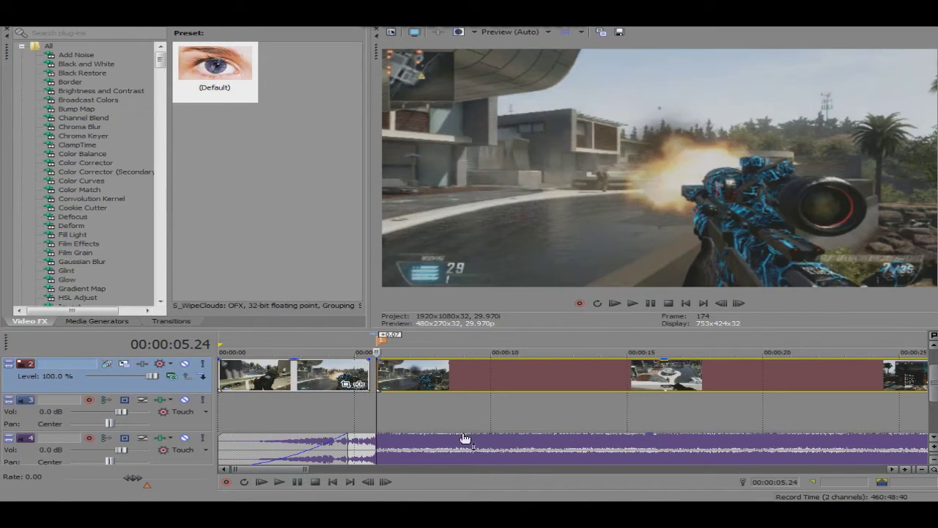
drag(347, 384, 353, 384)
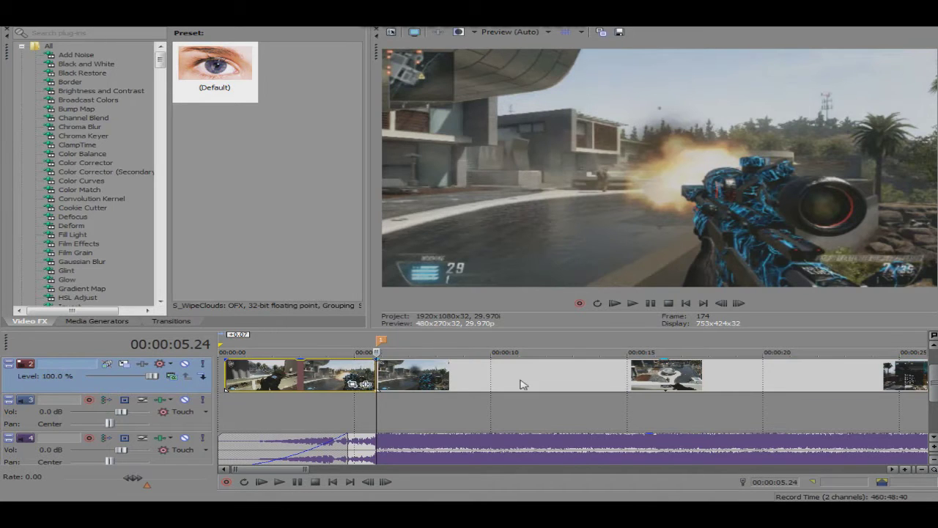
Fade in the opening clip over about 2 seconds and play the intro past the marker to check it.
drag(225, 360, 282, 361)
click(225, 368)
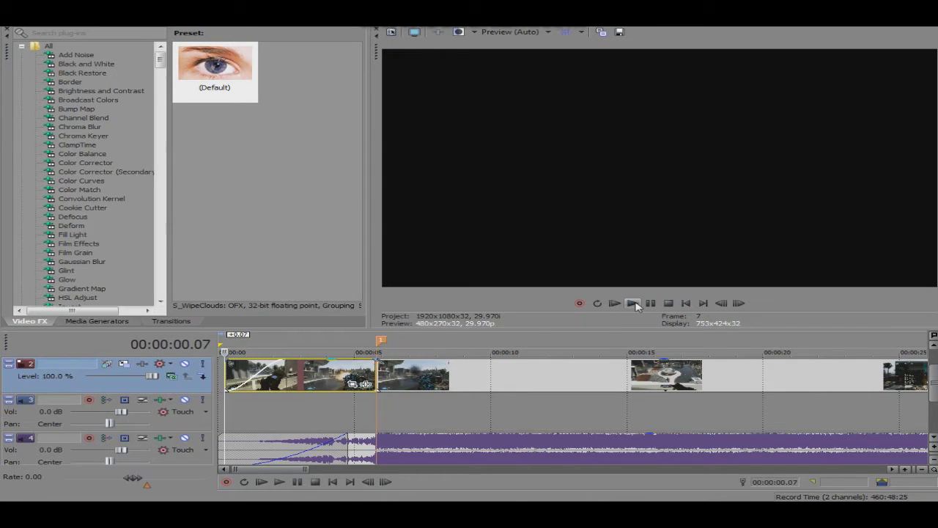
click(632, 303)
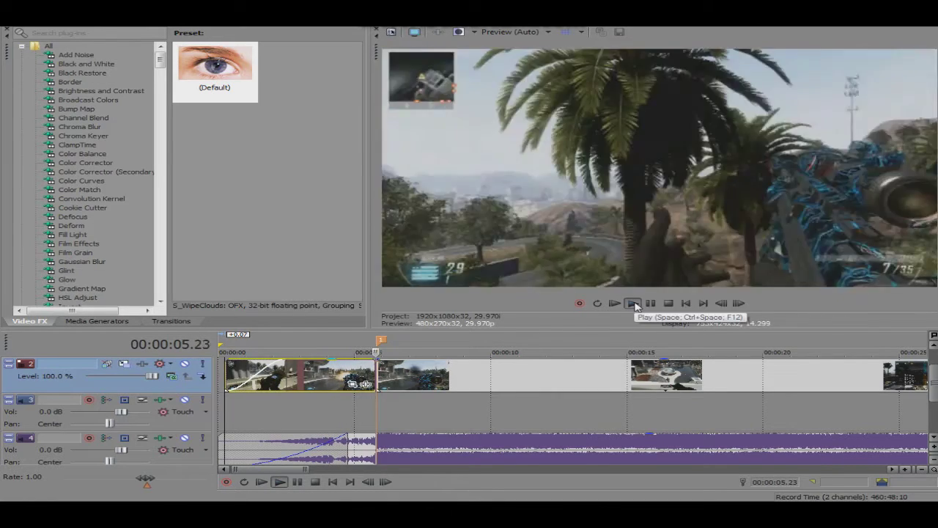
click(650, 304)
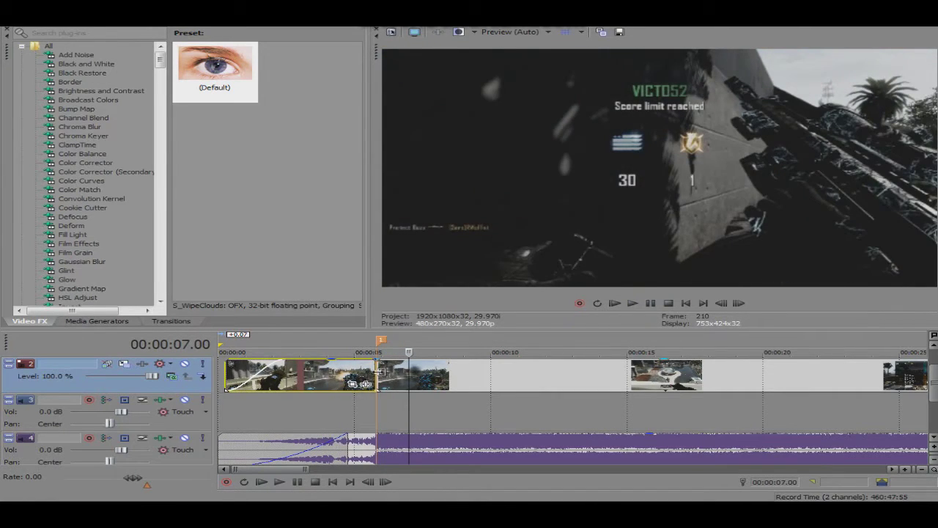
Replay the part right after the marker to check how the shot syncs with the music.
click(379, 371)
click(651, 303)
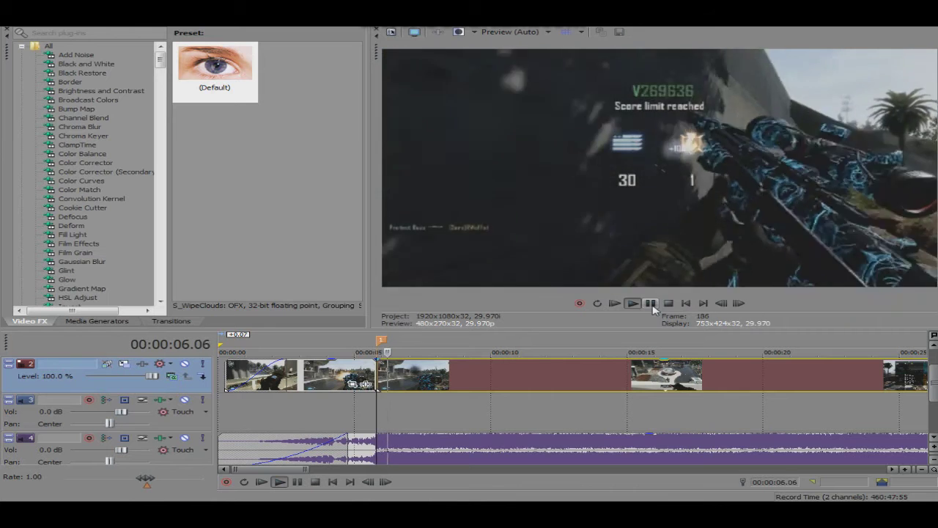
click(651, 302)
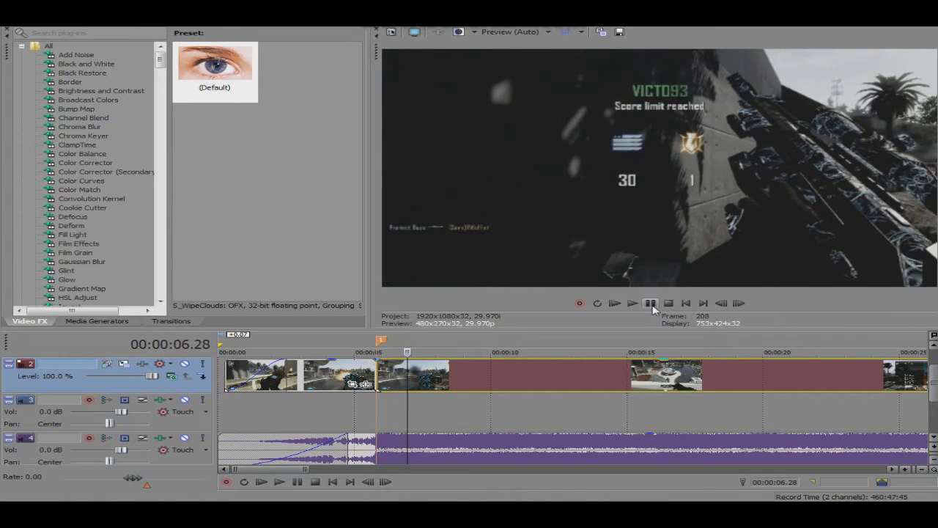
click(390, 369)
click(379, 364)
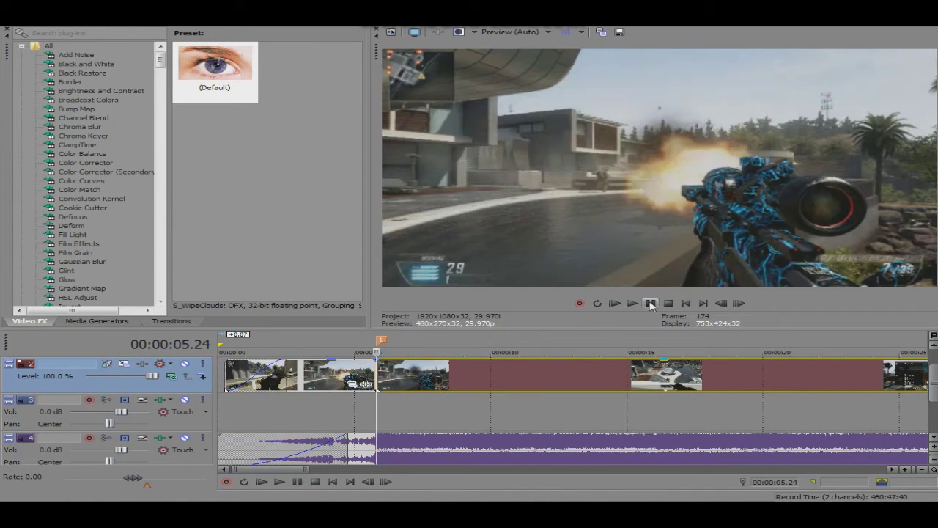
click(650, 304)
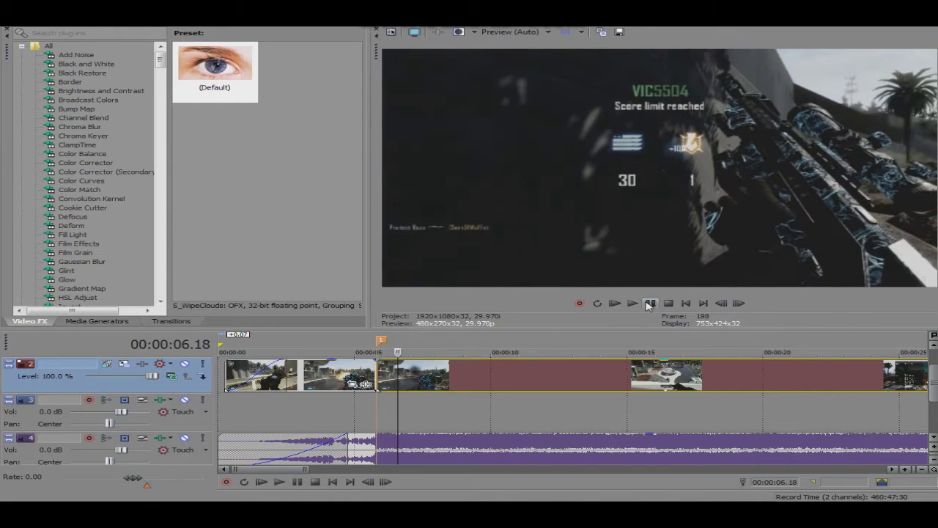
Place markers on the next two beats of the music, at 00:00:06.18 and near 00:00:07.27.
key(m)
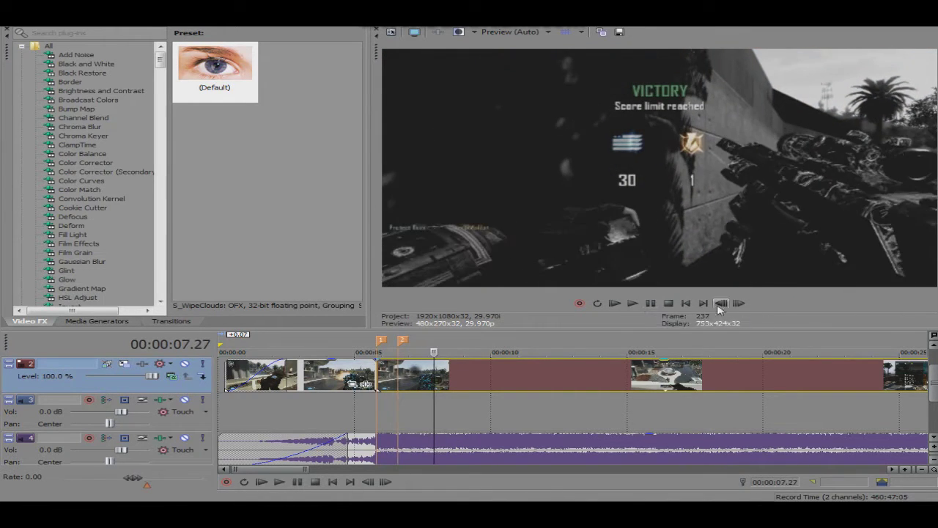
click(385, 402)
key(space)
key(space)
key(Return)
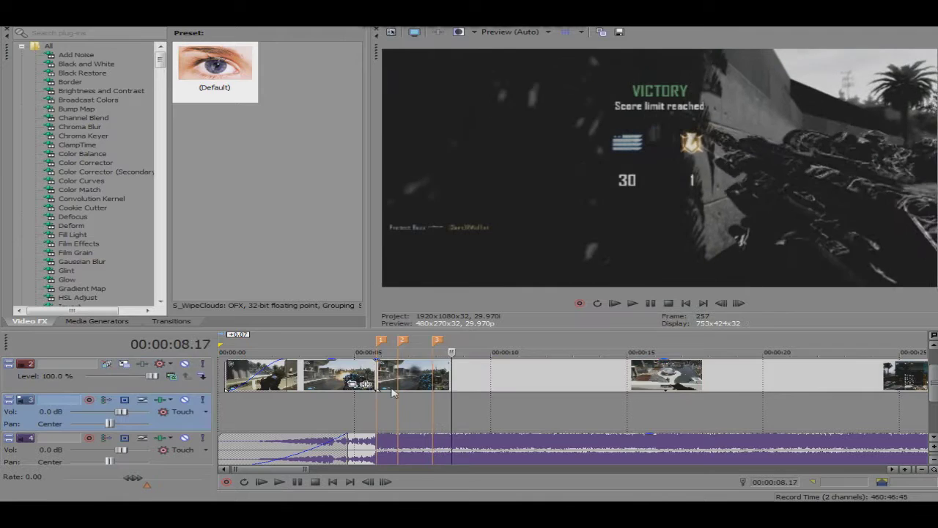
Split the clip after the muzzle flash at marker 2, 00:00:06.18, and delete the remainder after the cut.
click(396, 386)
key(s)
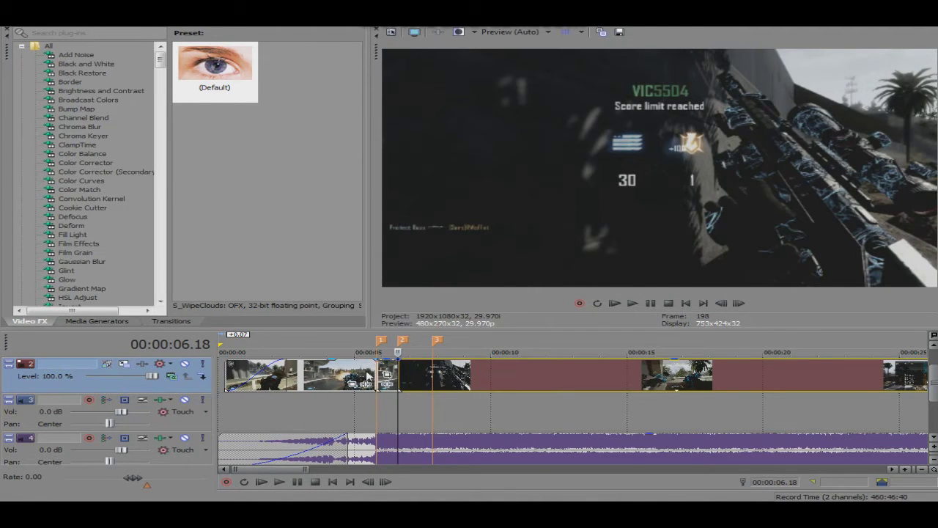
click(382, 371)
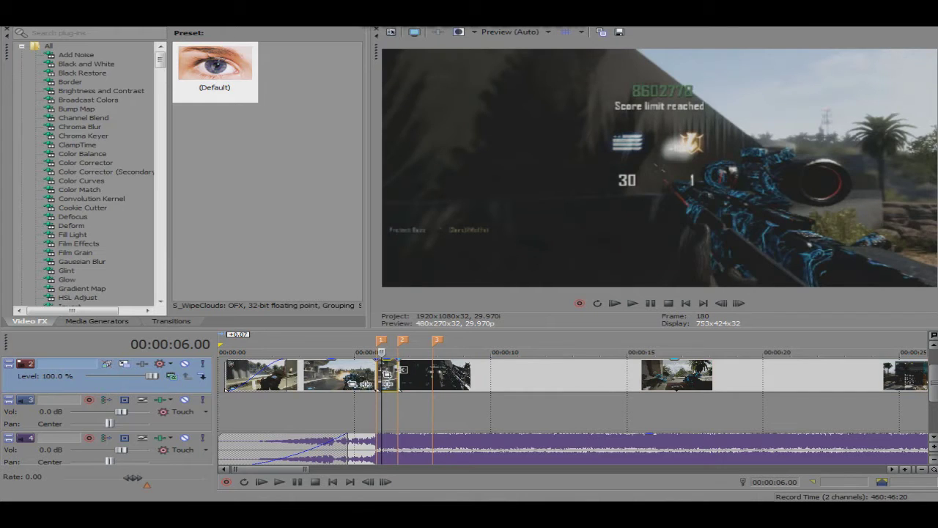
click(398, 371)
right_click(639, 383)
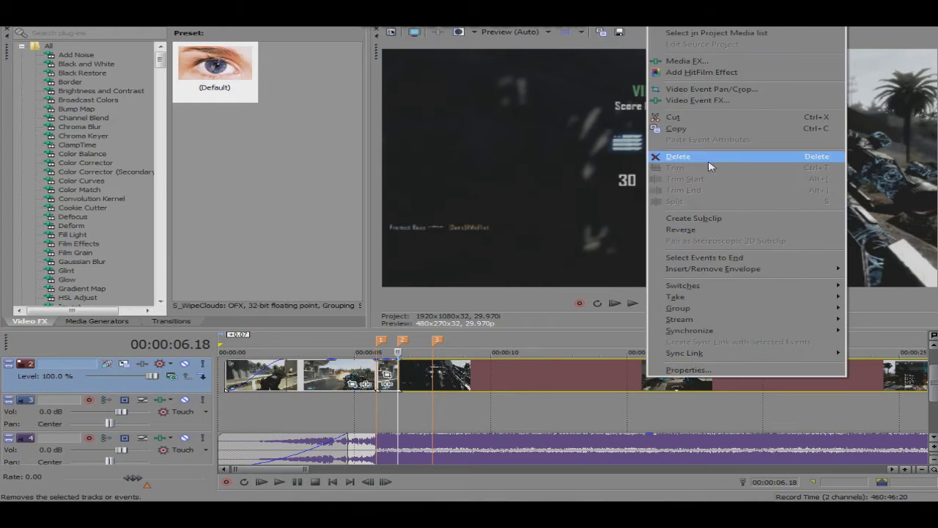
click(706, 161)
Move the next gameplay clip to marker 2, trim one frame off its start, and shift it one frame earlier to close the gap.
scroll(366, 376, down, 4)
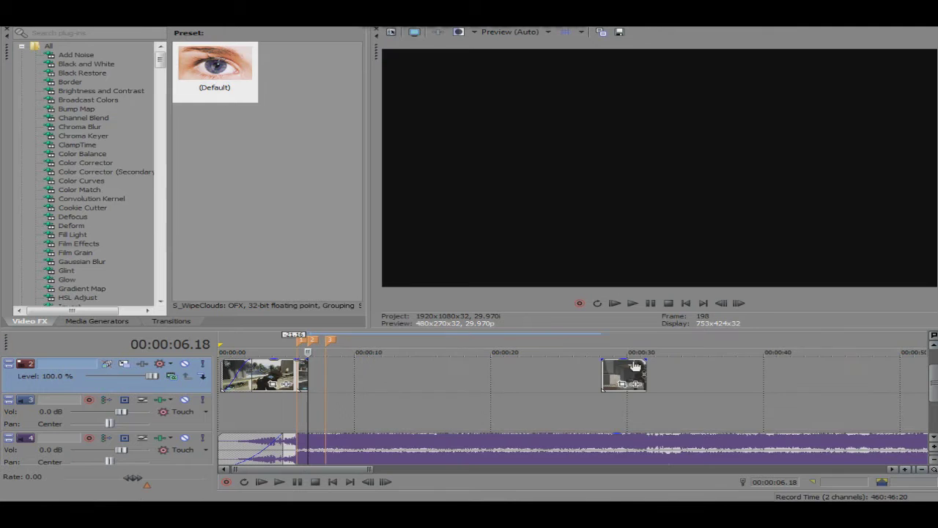
drag(422, 376, 330, 376)
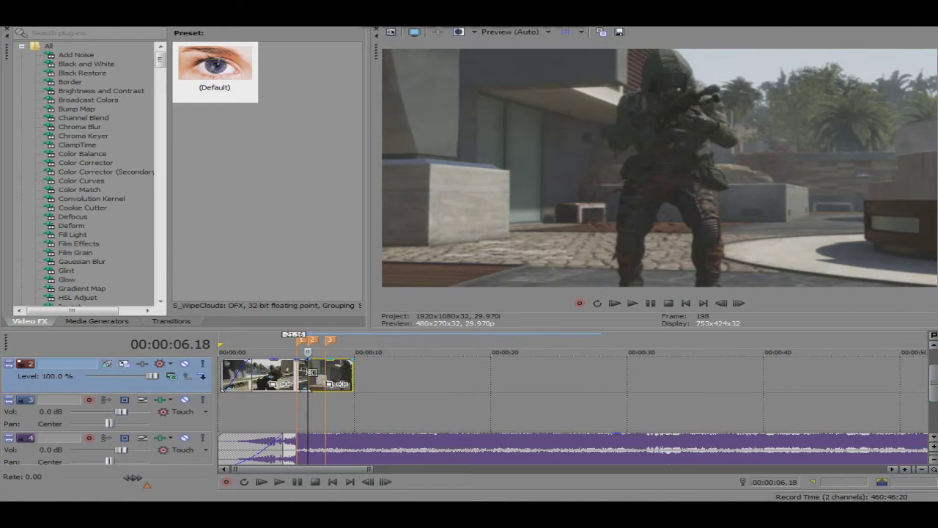
click(907, 470)
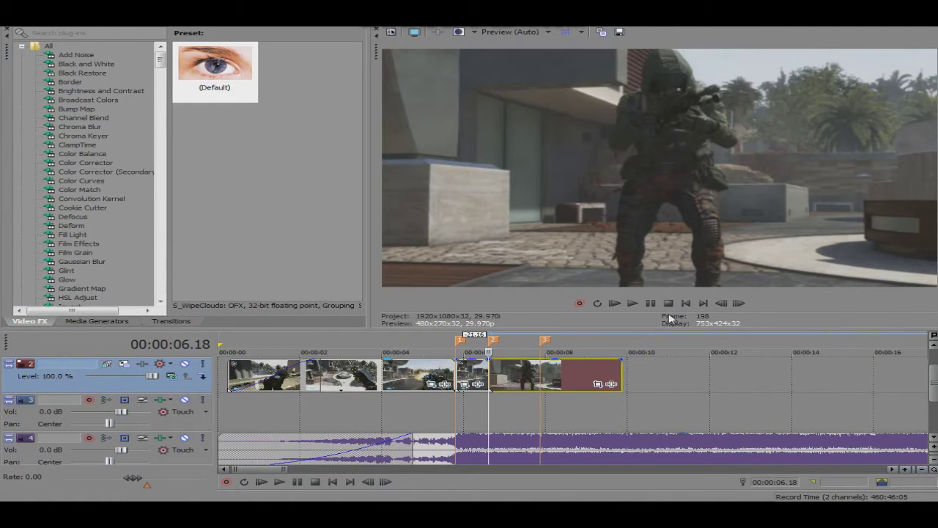
click(739, 303)
click(739, 302)
click(739, 303)
click(739, 303)
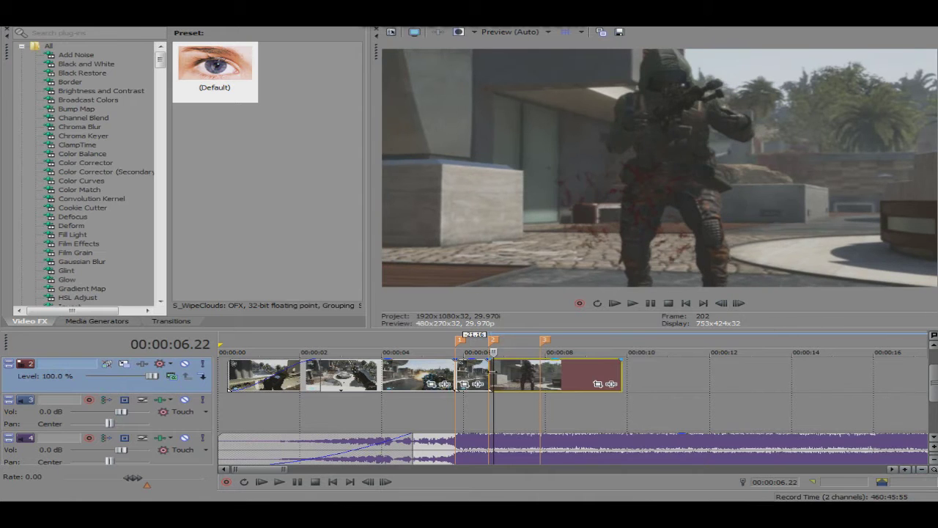
click(721, 303)
click(721, 303)
click(722, 303)
drag(505, 373, 505, 374)
Trim the end of the clip after marker 2 back to marker 3 and return to 00:00:05.20 to check the sequence.
click(620, 411)
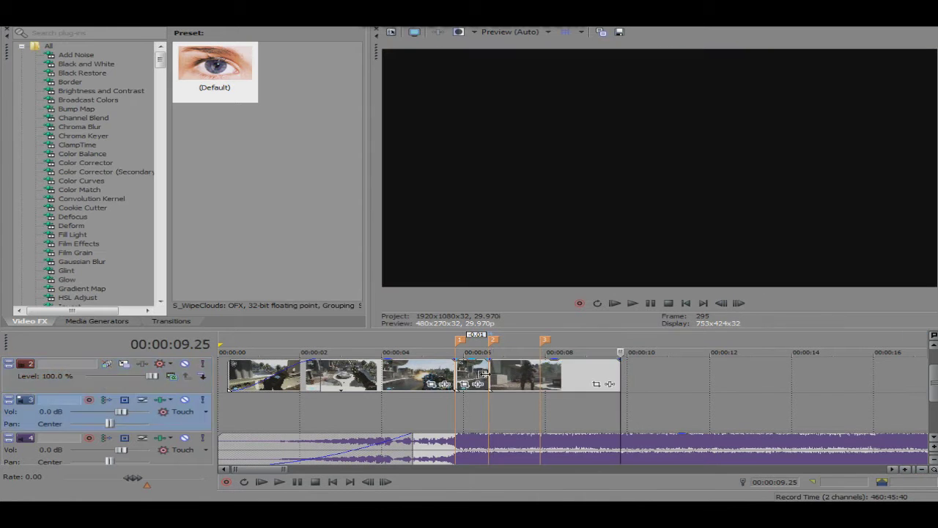
click(616, 375)
click(716, 394)
click(541, 370)
drag(620, 370, 541, 371)
click(450, 411)
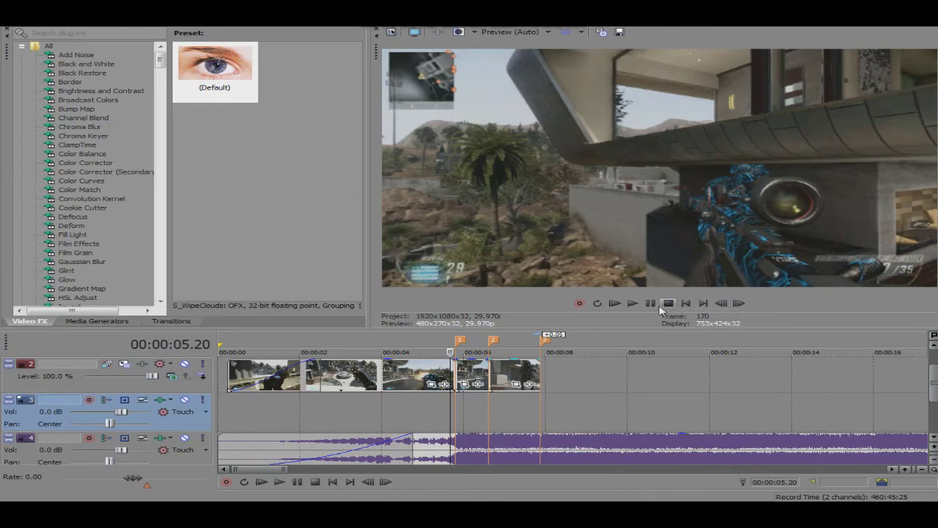
Insert a velocity envelope on the short clip between markers 1 and 2.
click(903, 470)
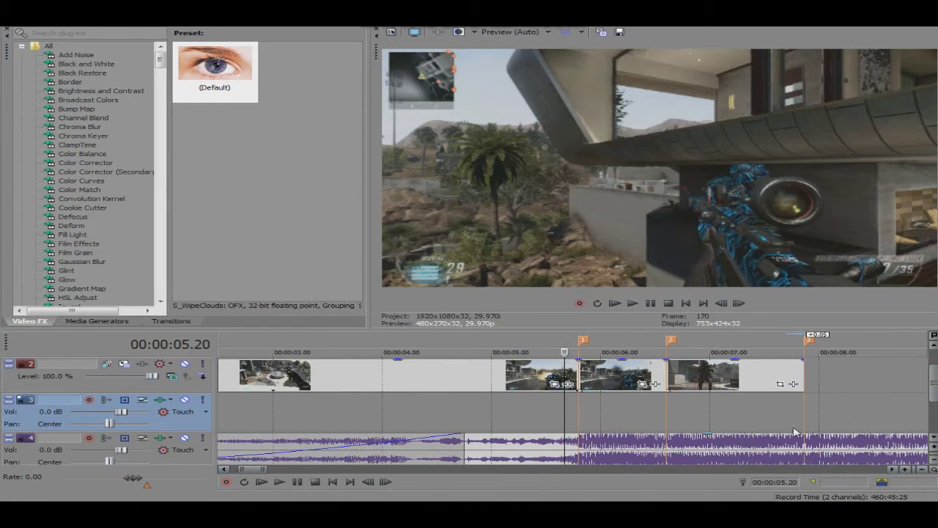
scroll(733, 410, right, 3)
right_click(528, 375)
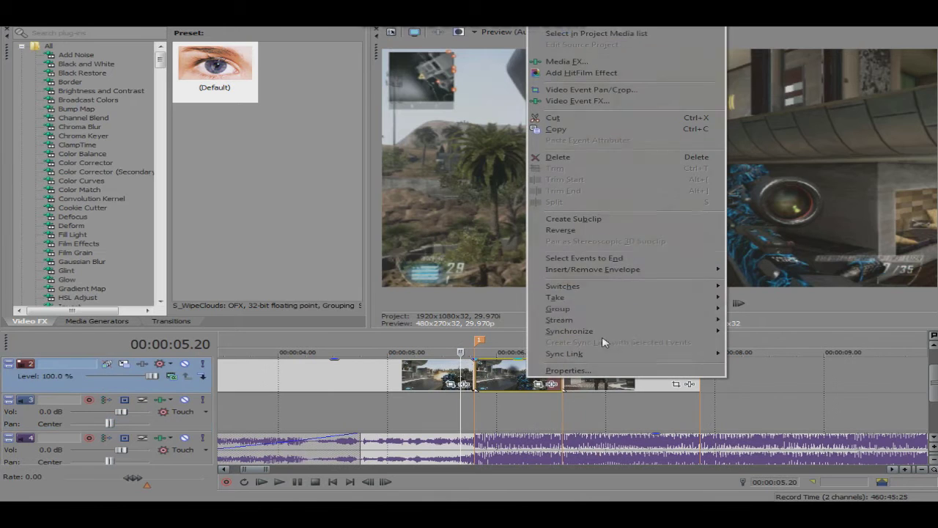
mouse_move(667, 275)
click(756, 269)
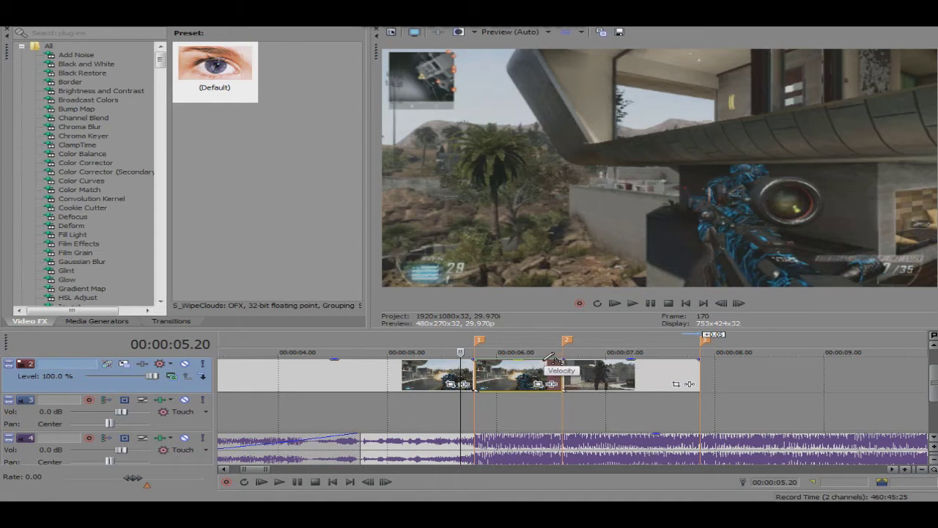
Remove the velocity envelope from the clip between markers 1 and 2 and insert it again.
right_click(539, 374)
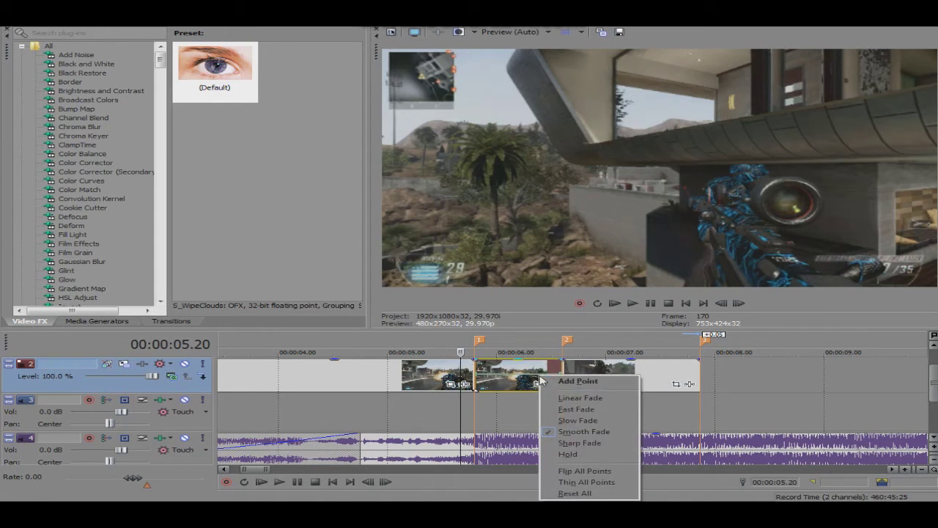
key(Escape)
right_click(517, 379)
mouse_move(680, 271)
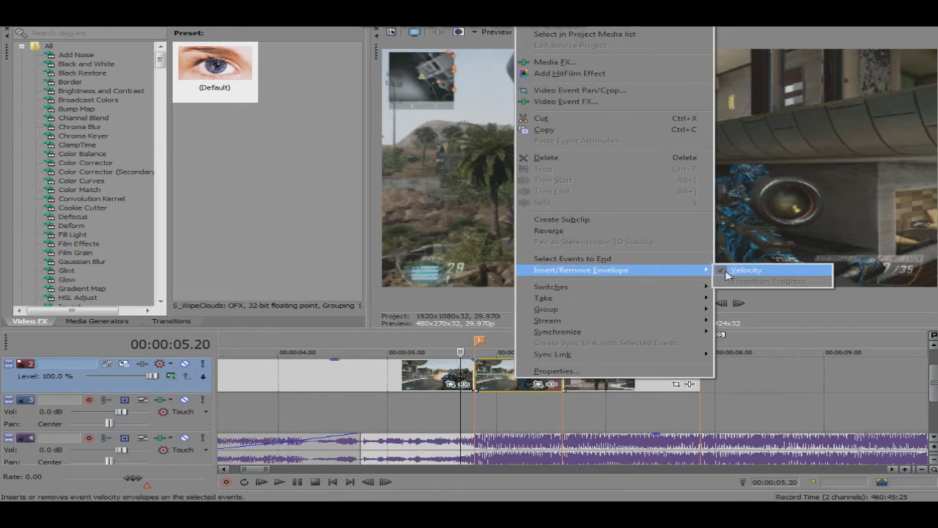
click(729, 271)
right_click(516, 384)
mouse_move(650, 281)
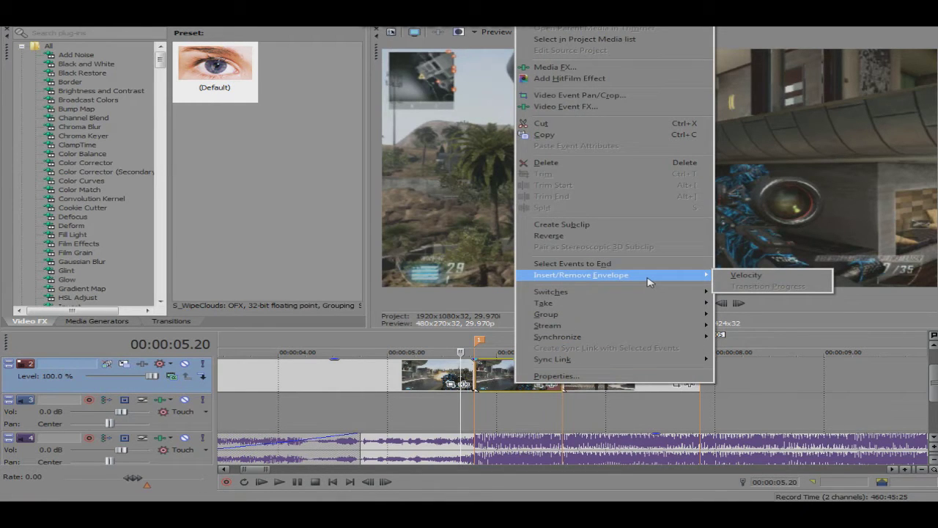
click(746, 275)
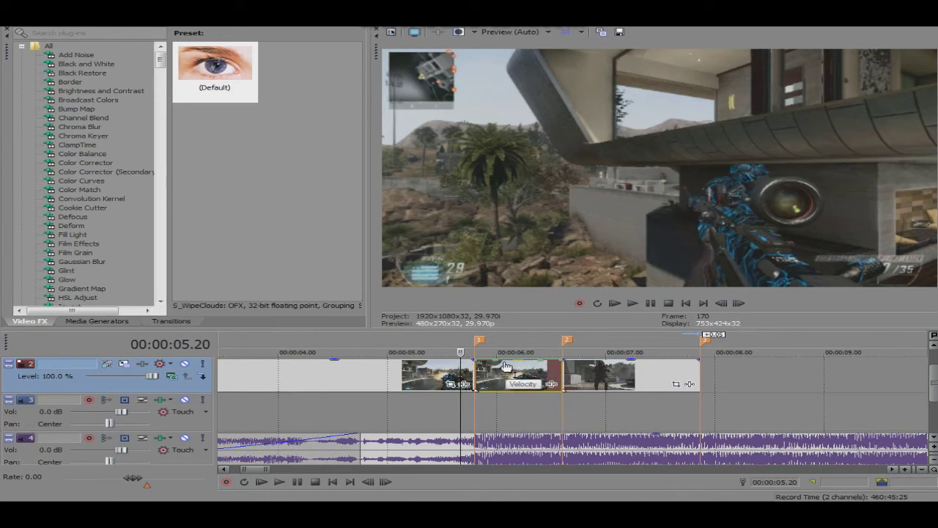
Shape the velocity envelope fast at both ends and slow in the middle, with Fast Fade on the first segment and Slow Fade on the last.
drag(522, 365, 524, 386)
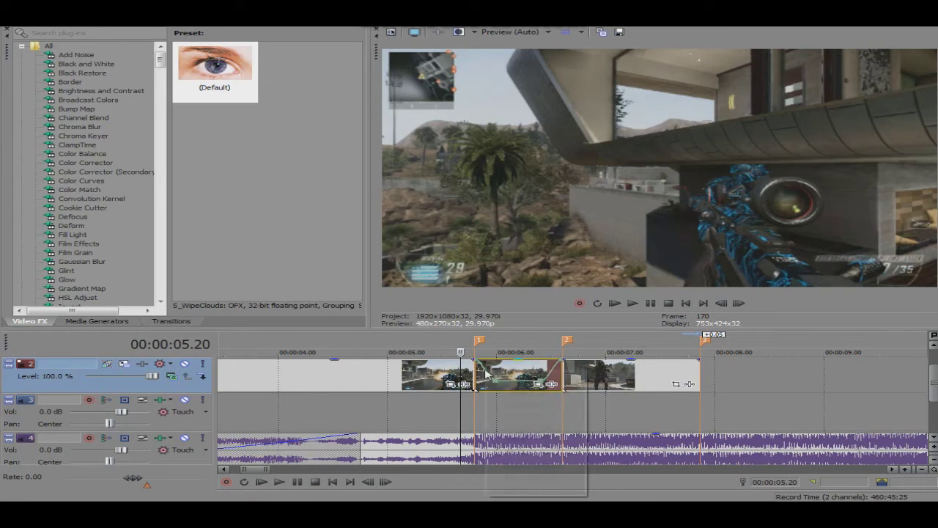
right_click(485, 372)
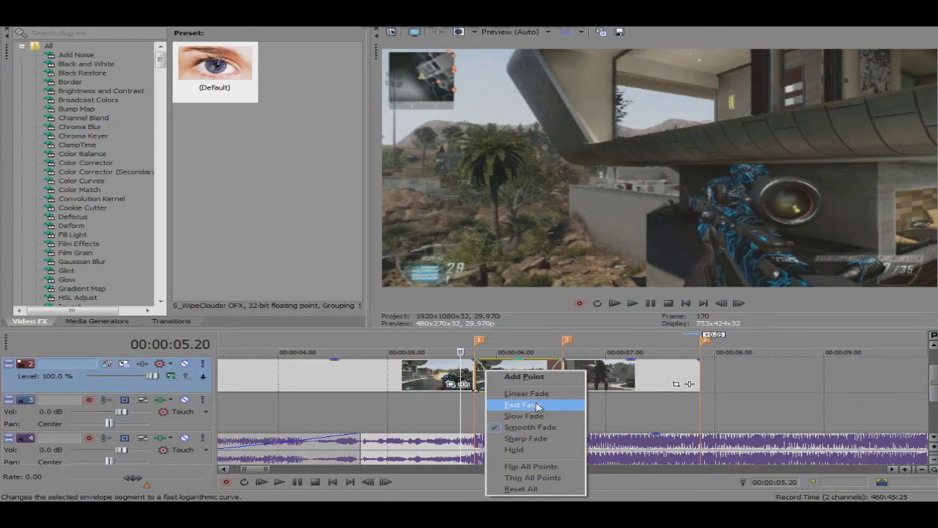
click(538, 406)
right_click(555, 371)
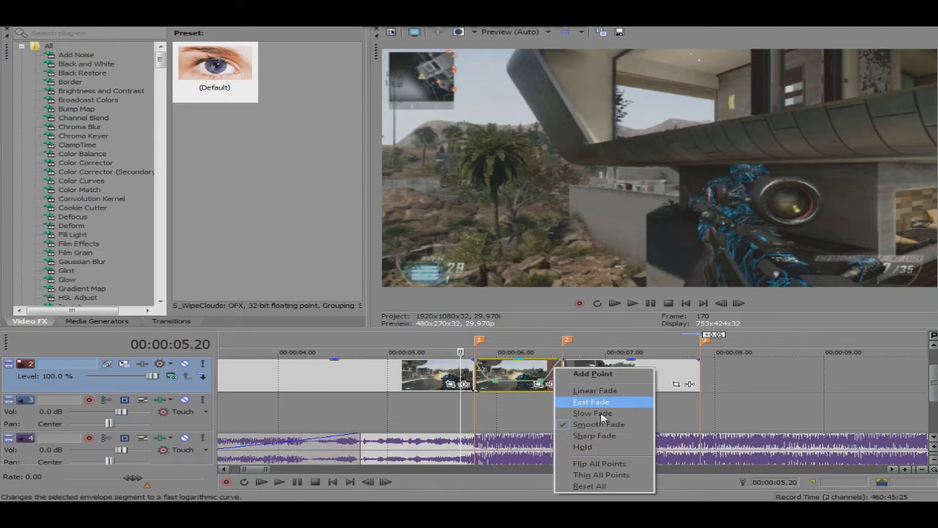
click(594, 413)
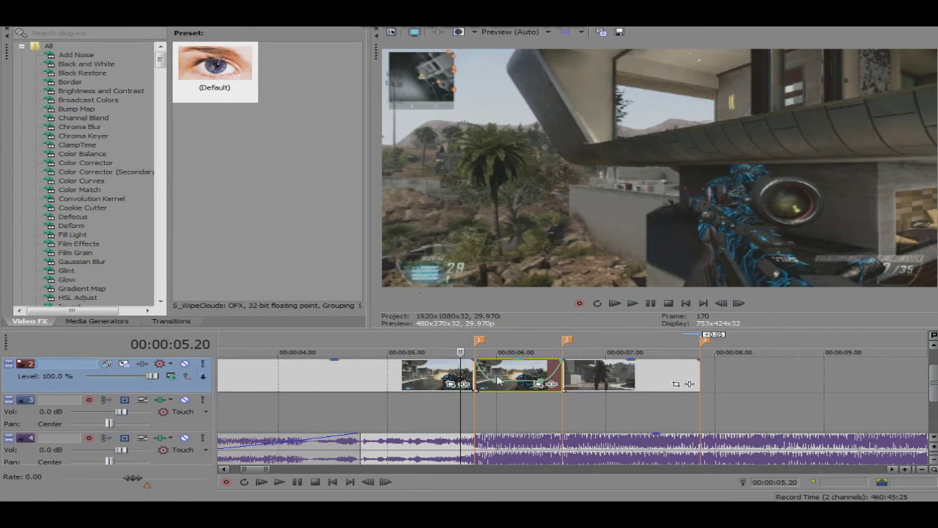
right_click(485, 375)
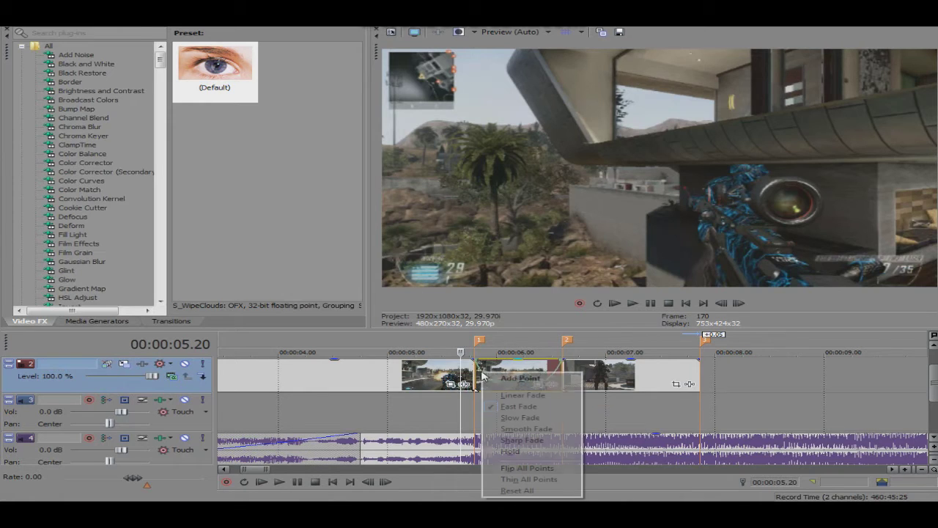
click(521, 407)
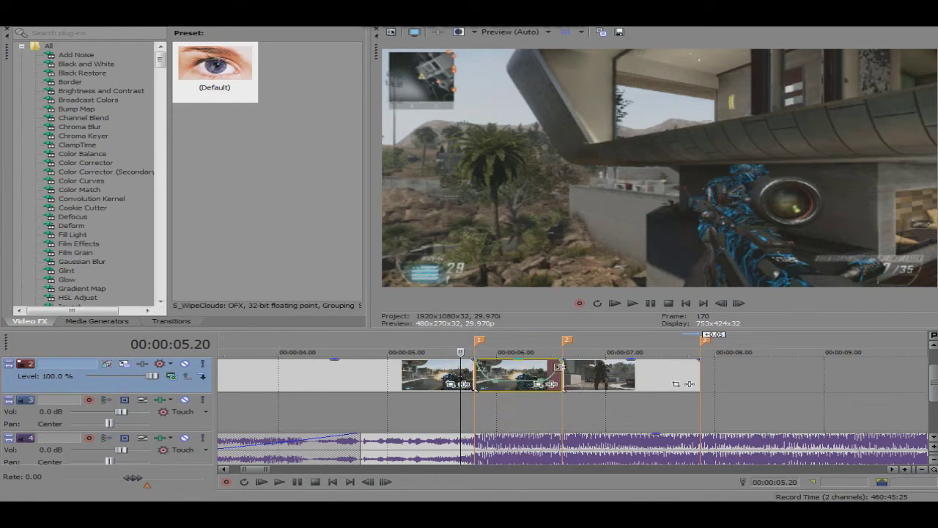
right_click(556, 377)
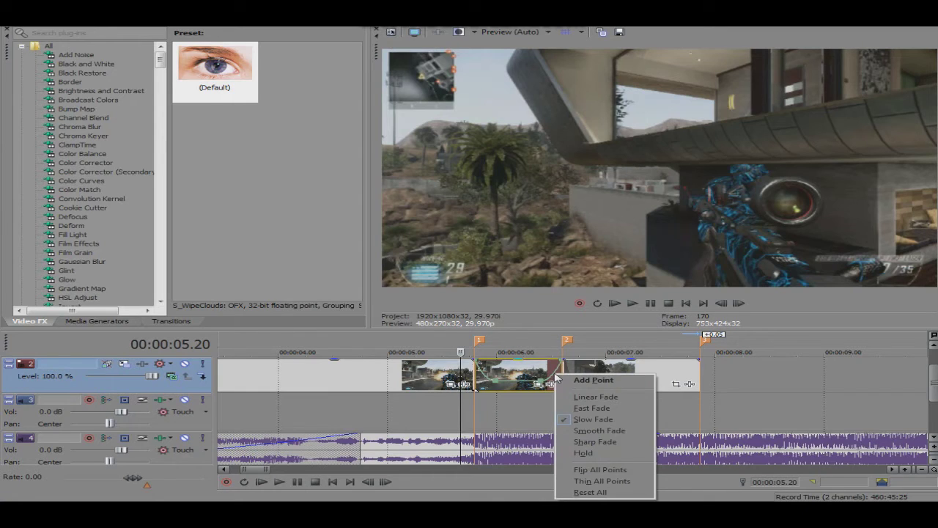
click(608, 419)
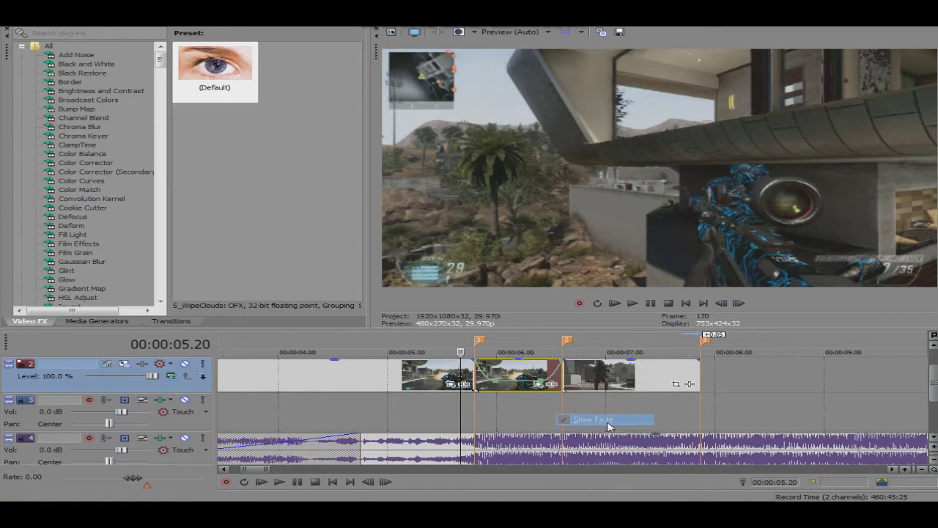
Play the clip from marker 1 and move the second low velocity point earlier so the speed-up starts sooner.
click(472, 372)
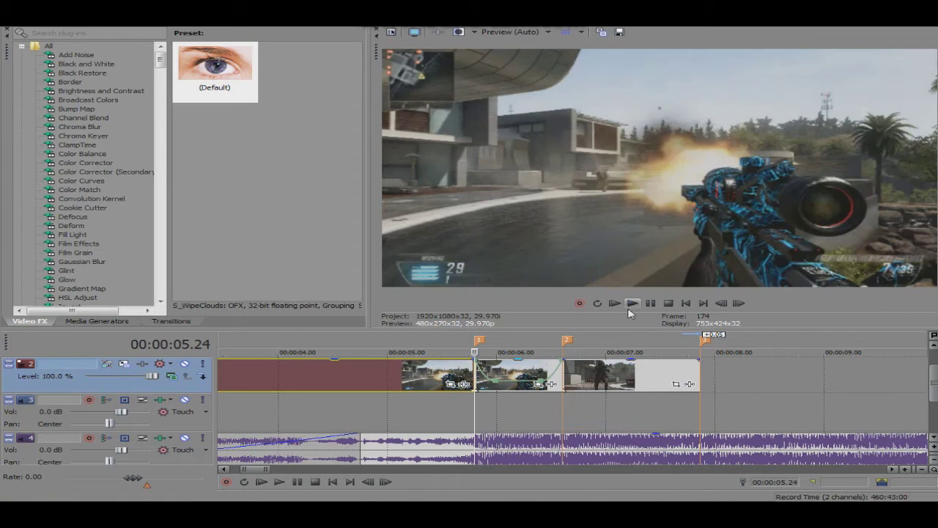
click(633, 304)
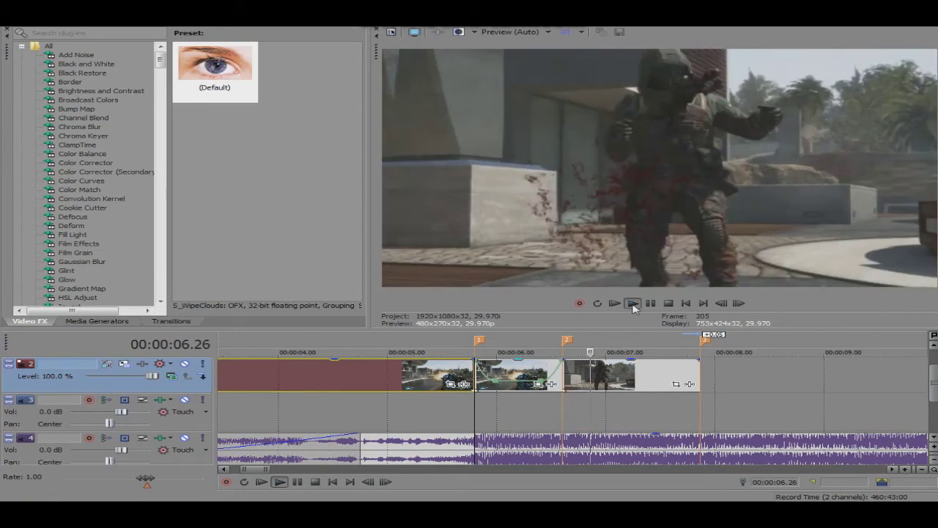
click(651, 305)
drag(543, 384, 509, 383)
Replay the clip from marker 1 to check how its speed ramp fits the music.
click(477, 372)
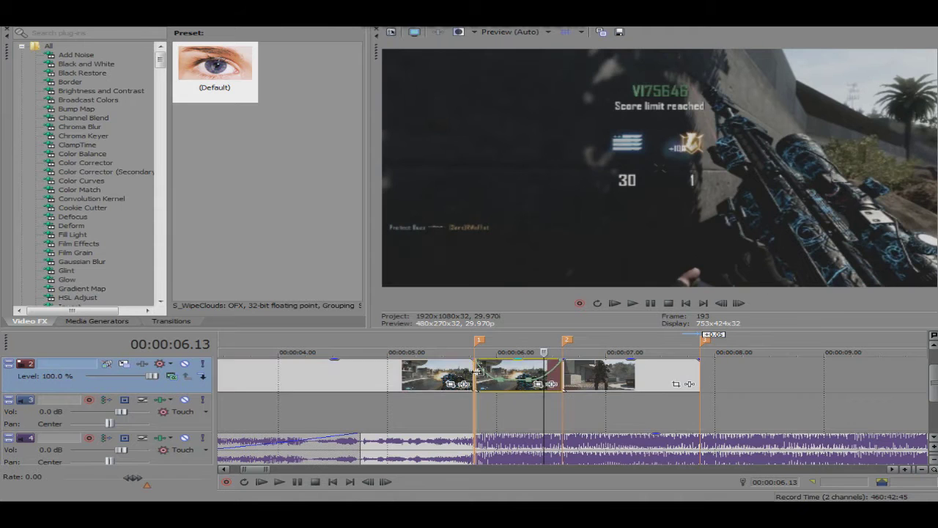
click(635, 307)
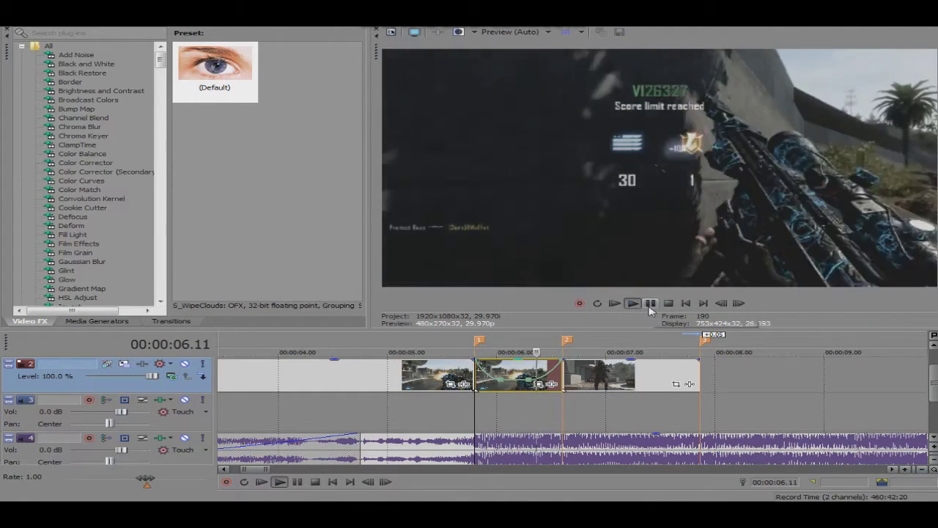
click(634, 305)
click(649, 303)
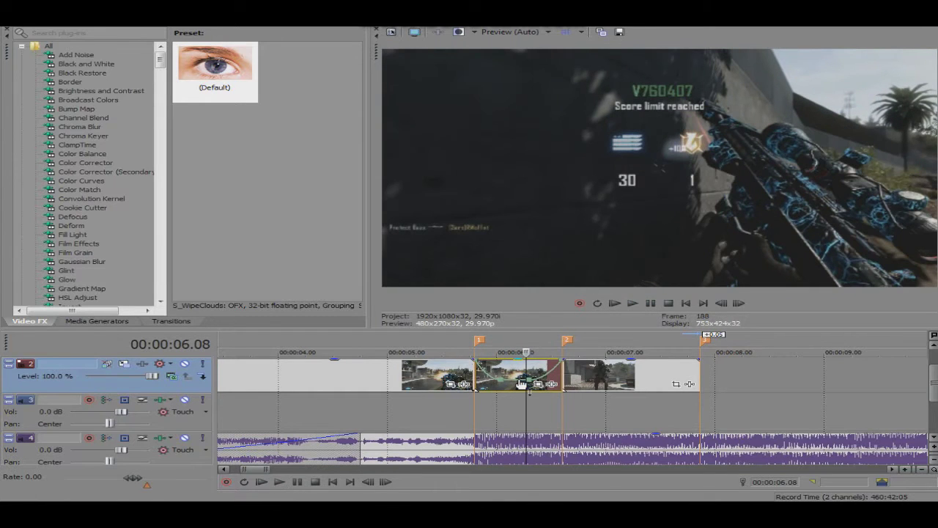
Time-compress the clip after marker 2 so it ends at marker 3, and insert a velocity envelope on it.
click(566, 373)
mouse_move(700, 368)
mouse_down()
mouse_move(917, 369)
mouse_move(674, 379)
mouse_up()
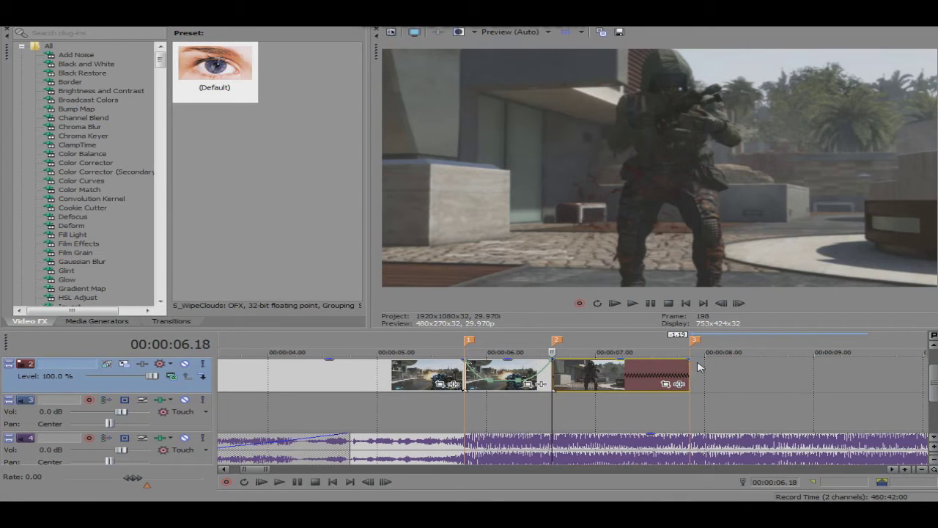
right_click(613, 374)
mouse_move(790, 267)
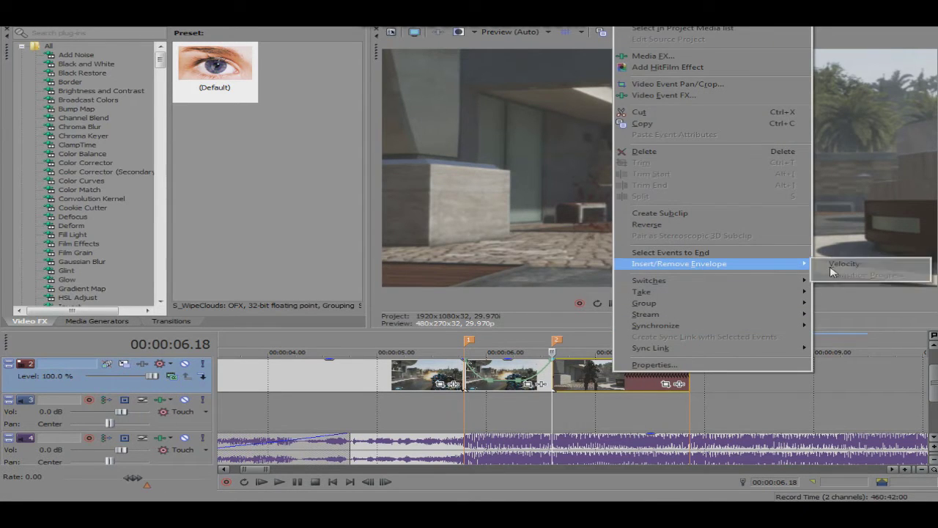
click(843, 265)
Raise the new velocity envelope to 300 % and pull two middle points down to about 24 %.
mouse_move(629, 376)
mouse_down()
mouse_move(650, 358)
mouse_move(708, 361)
mouse_move(689, 360)
mouse_up()
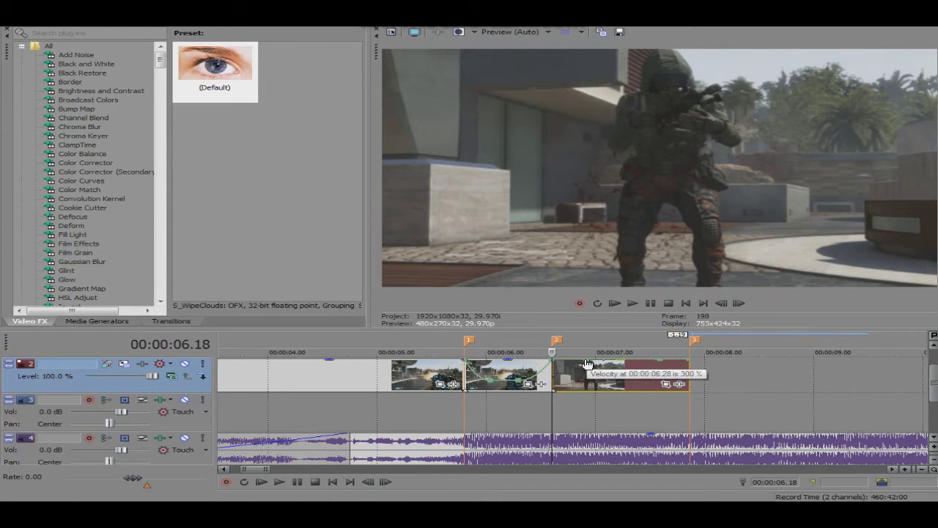
drag(654, 364, 653, 386)
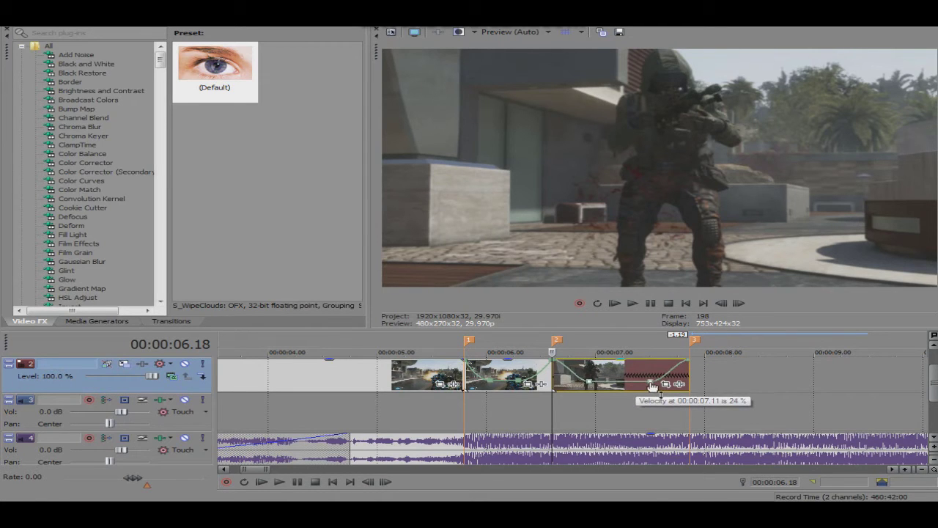
Set the falling curve of the velocity envelope between markers 2 and 3 to Fast Fade and its rising curve to Slow Fade.
right_click(578, 376)
right_click(577, 371)
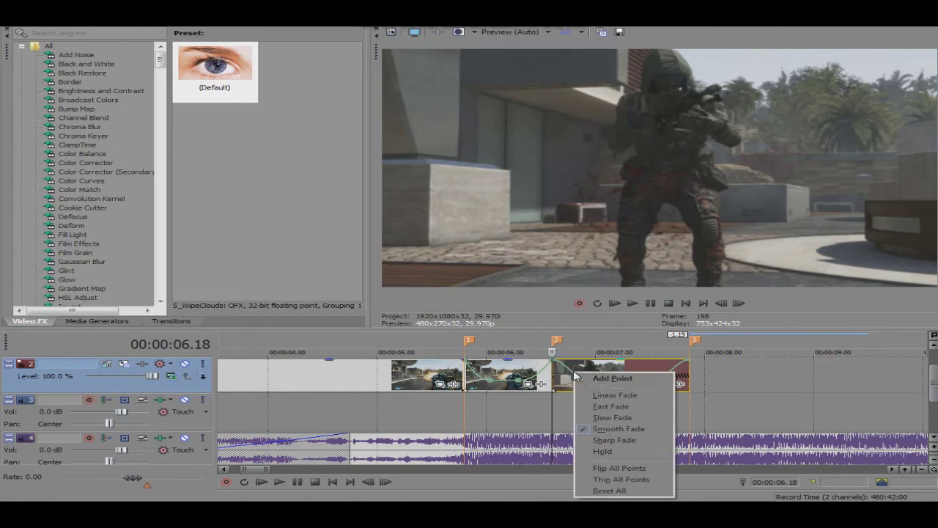
click(618, 396)
right_click(576, 371)
click(620, 428)
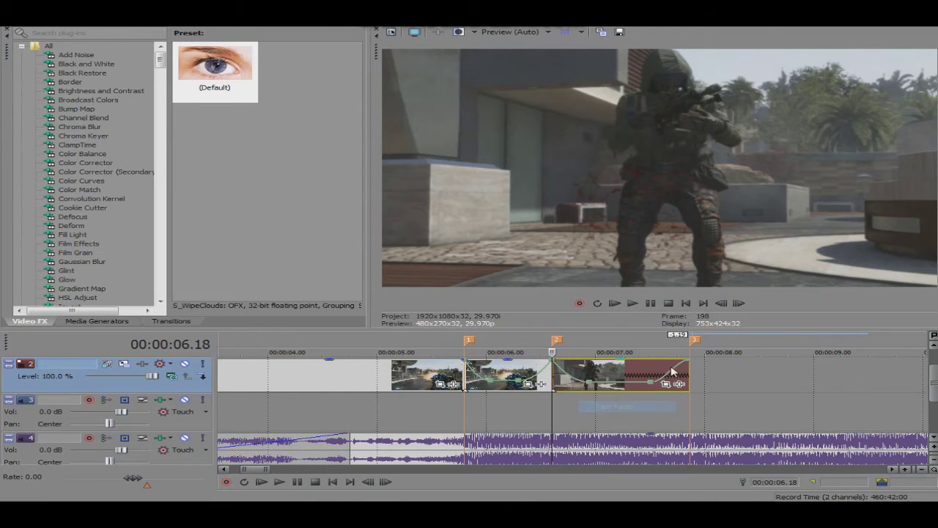
right_click(669, 372)
click(715, 416)
Select the loop region from marker 1 to marker 3 and play it to check both speed ramps against the music.
click(467, 387)
drag(467, 387, 688, 345)
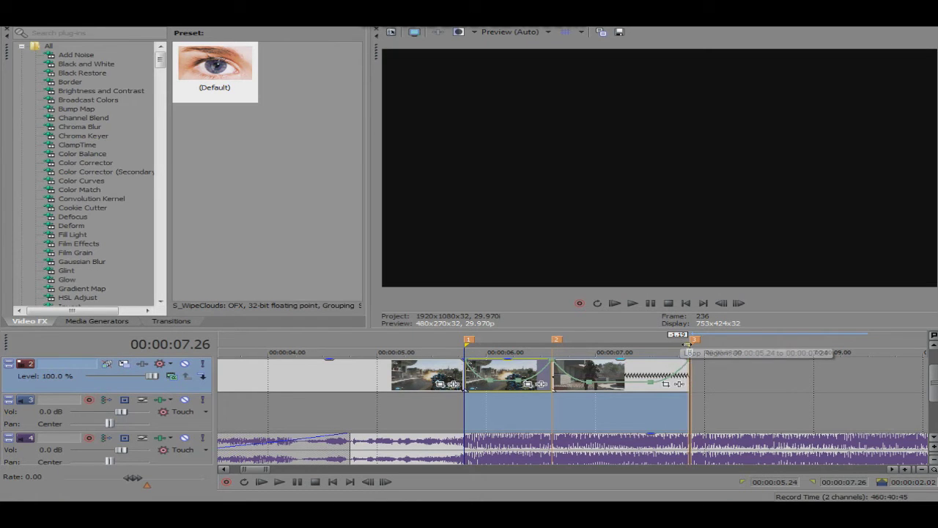
key(space)
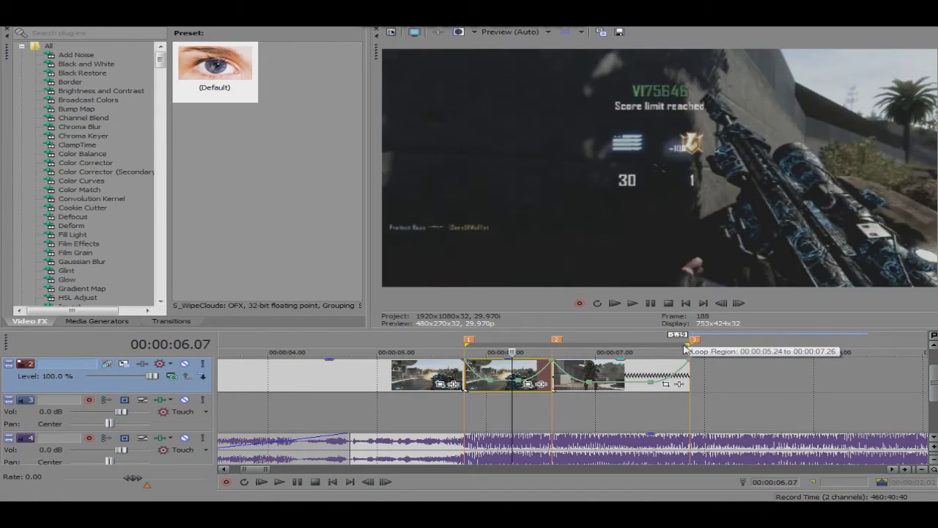
click(631, 312)
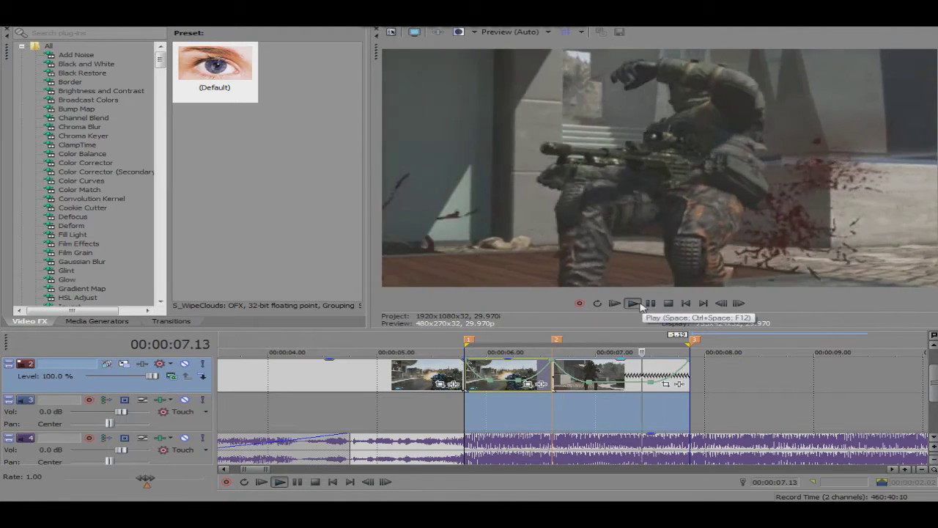
click(650, 303)
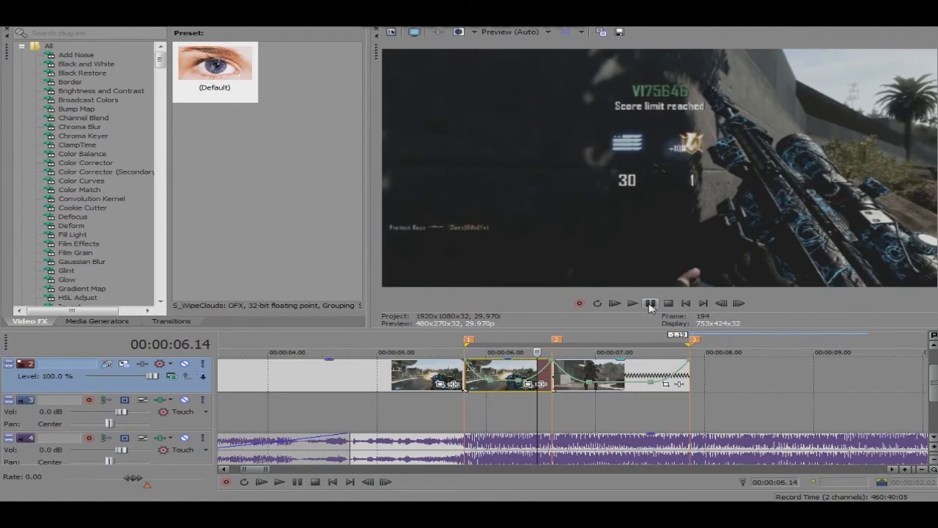
Replay from marker 1 and place a marker at 00:00:06.13, shortly before marker 2, to mark where the zoom starts.
click(463, 413)
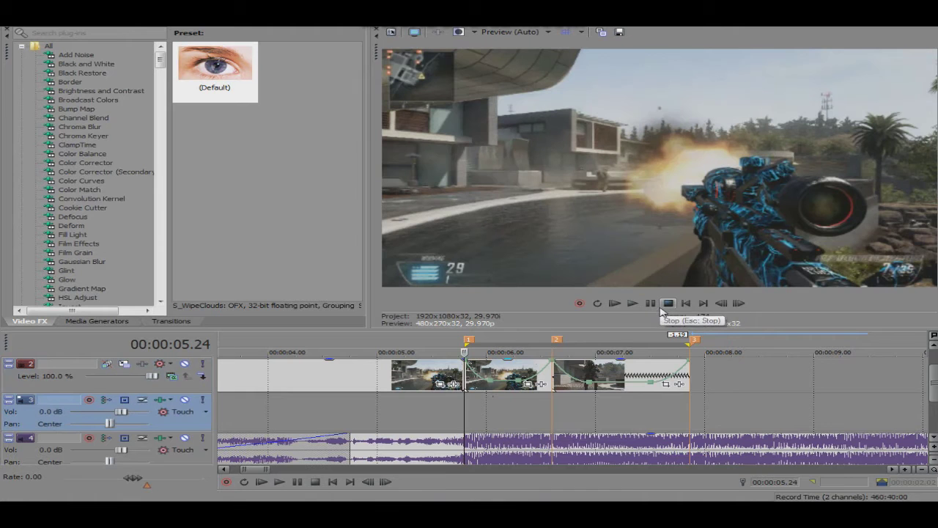
click(650, 303)
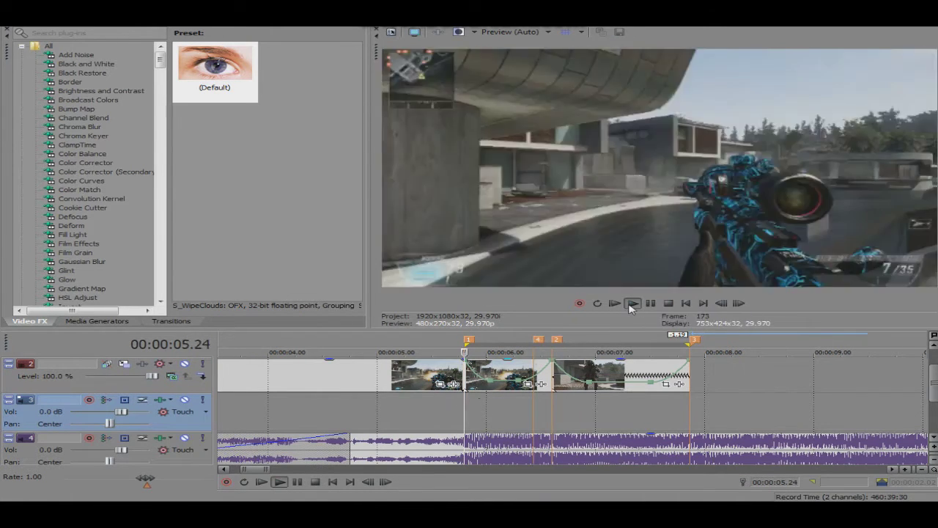
click(633, 303)
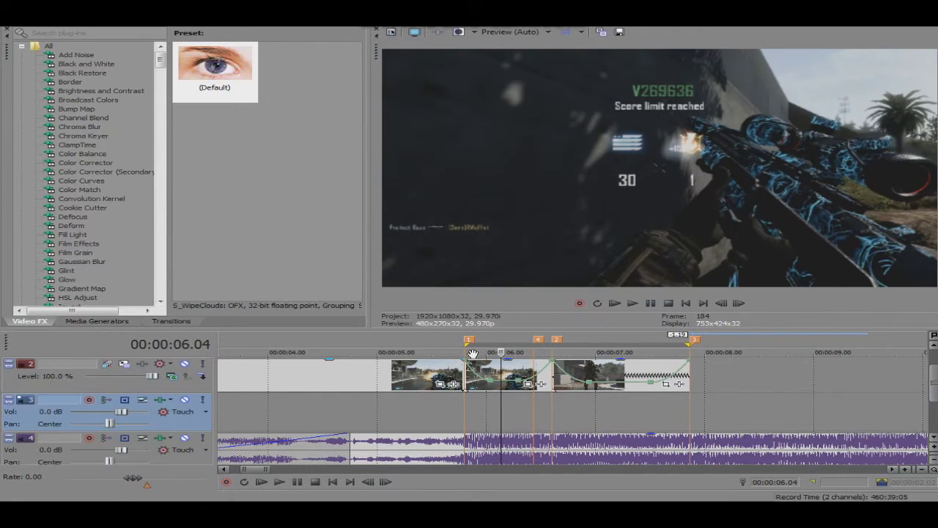
click(465, 384)
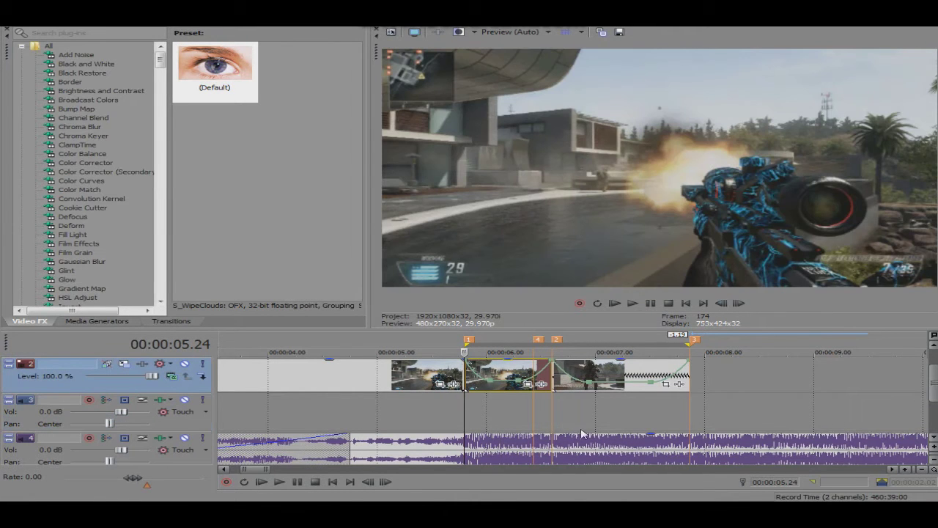
click(533, 420)
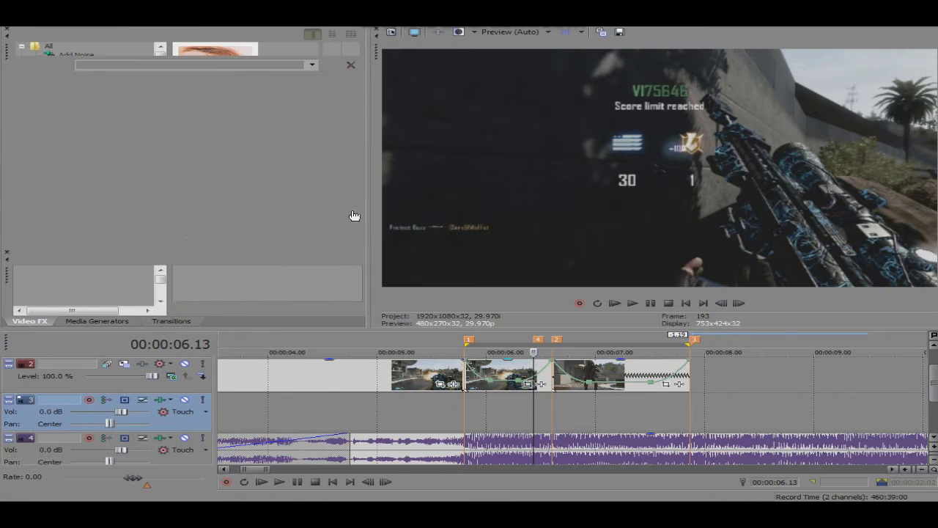
In the Event Pan/Crop of the clip after marker 1, enlarge the work area and shrink the crop frame slightly at the clip's start.
click(131, 211)
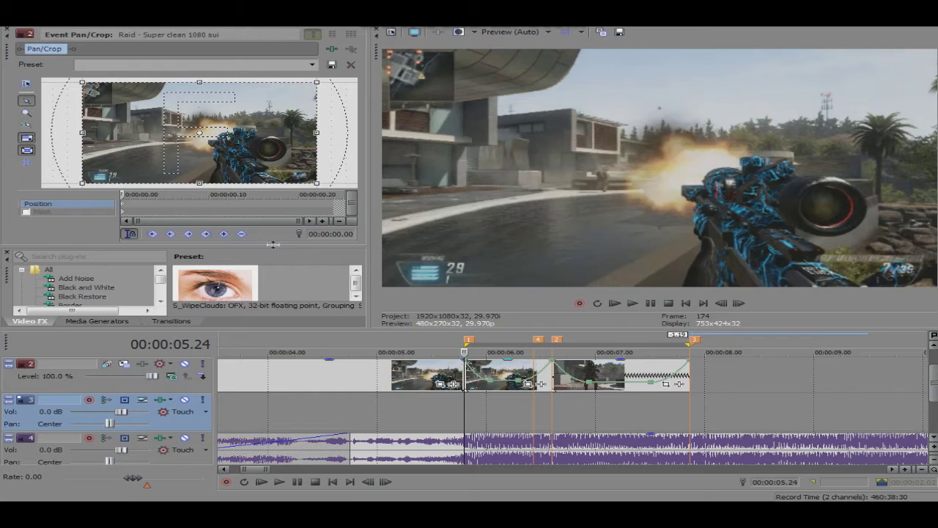
drag(273, 244, 272, 309)
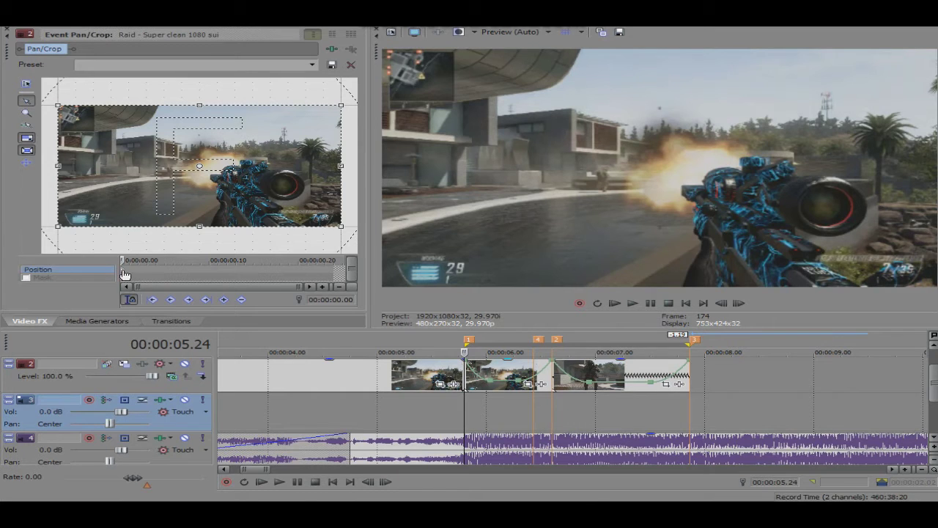
drag(343, 162, 324, 158)
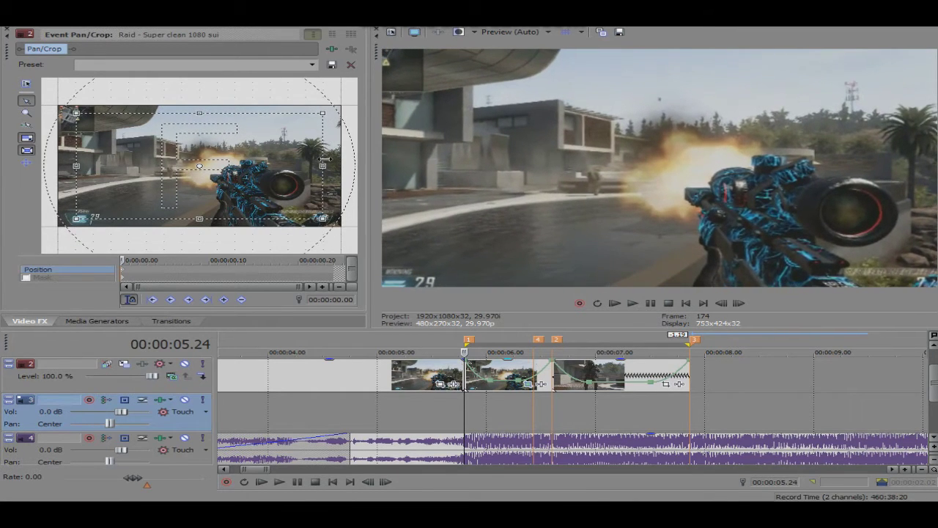
Add a Pan/Crop keyframe at 00:00:00.21 by restoring the crop frame to full size.
click(335, 268)
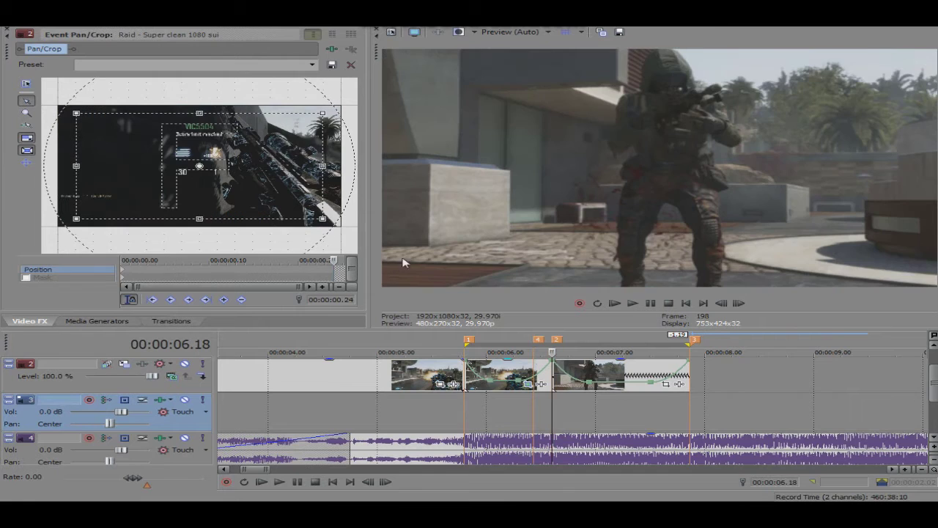
click(308, 273)
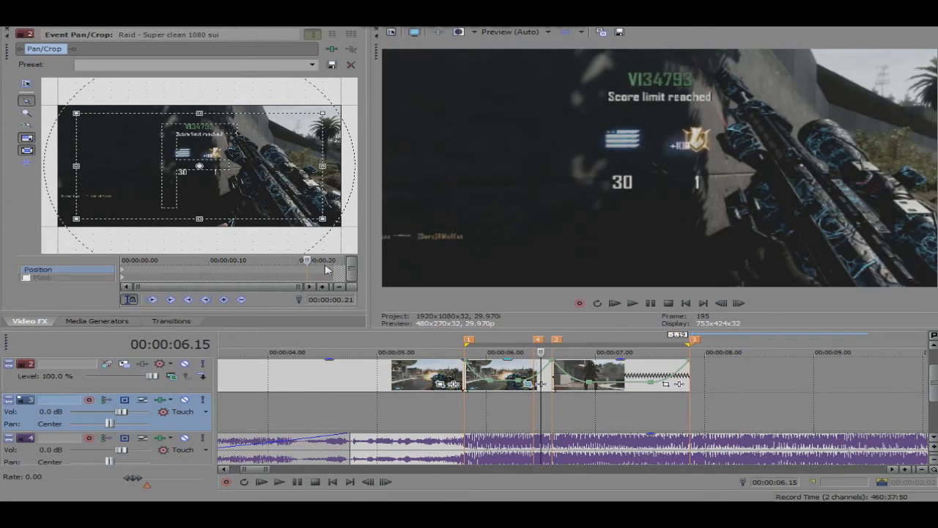
right_click(314, 219)
click(315, 219)
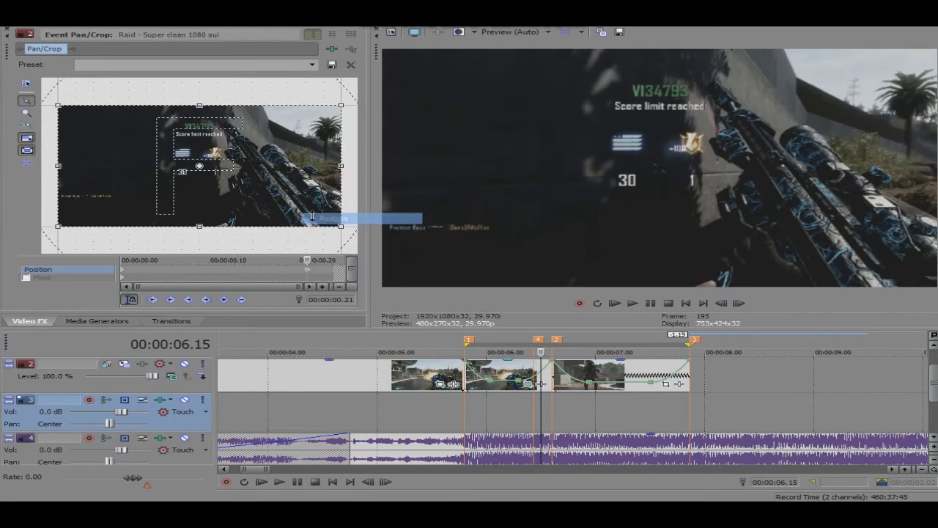
Set the 00:00:00.21 keyframe's interpolation to Slow and the first keyframe's interpolation to Fast.
right_click(308, 273)
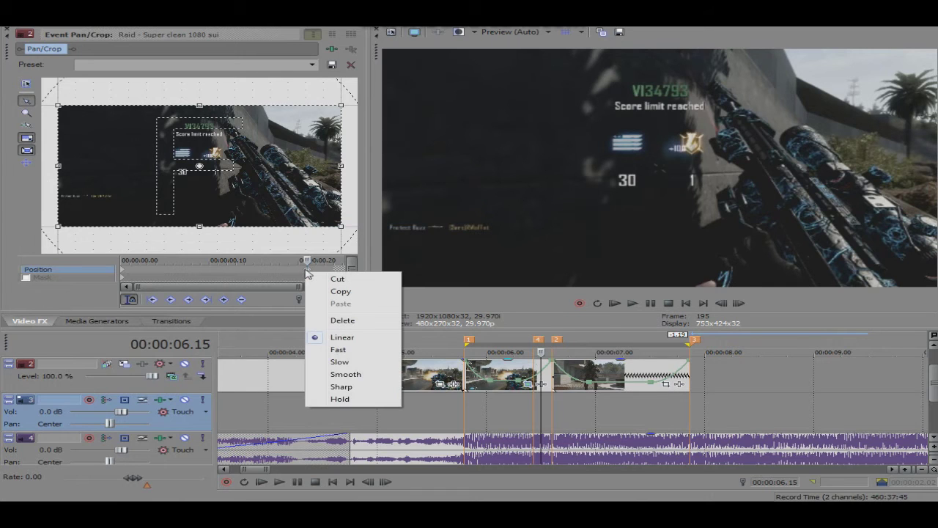
click(340, 362)
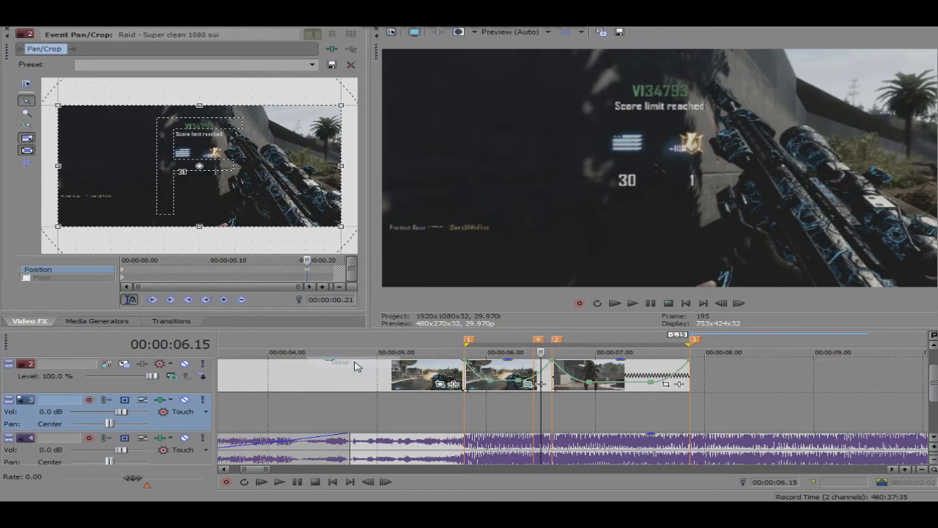
right_click(125, 273)
click(167, 349)
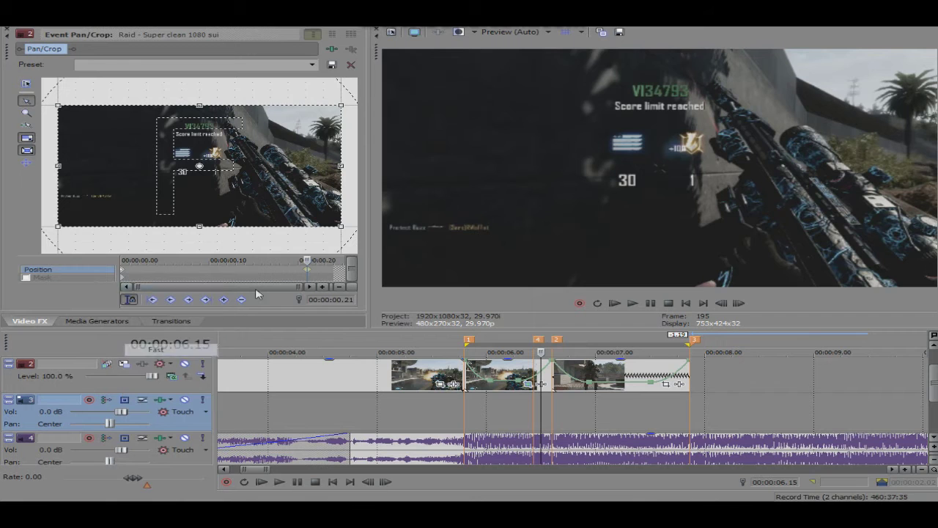
At 00:00:00.24, shrink the crop frame to a tiny area at the centre and set that keyframe to Fast.
click(339, 271)
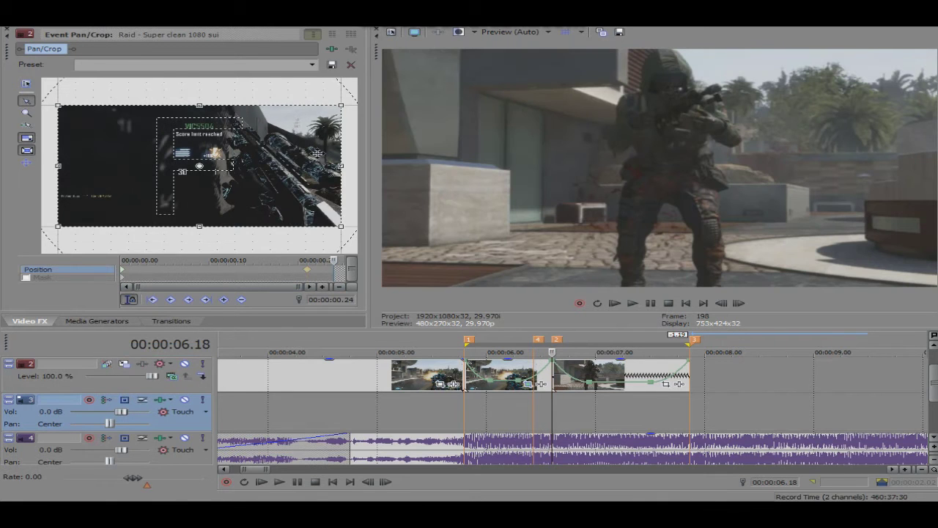
drag(343, 159, 213, 152)
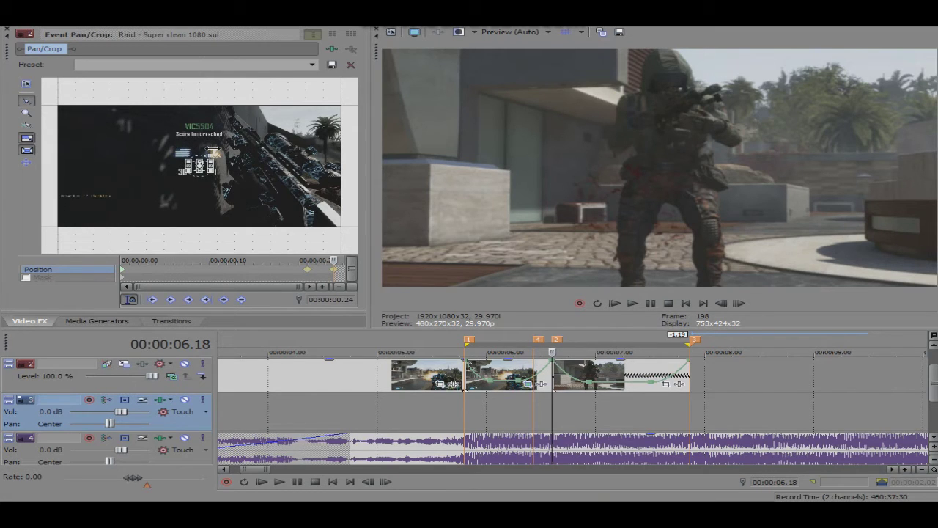
drag(213, 151, 204, 152)
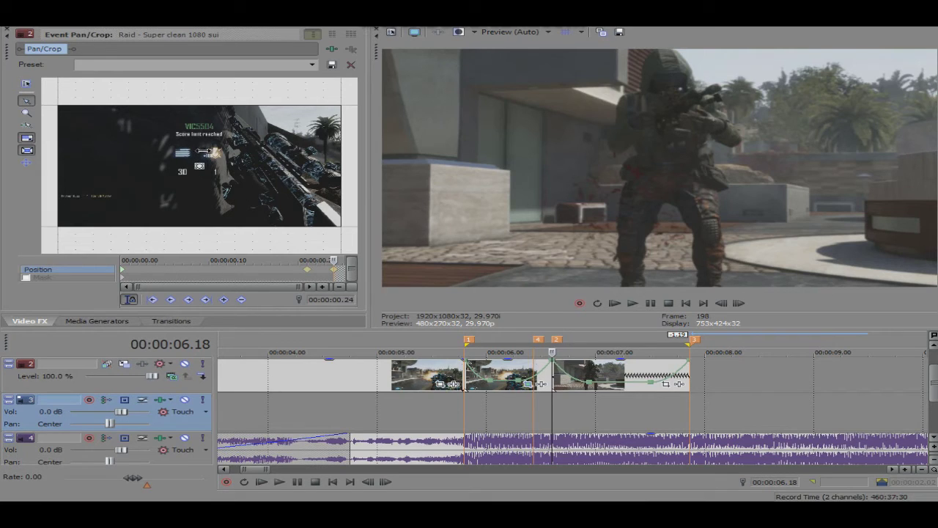
right_click(335, 272)
click(382, 349)
Play from marker 1 into the following clip to check the zoom transition.
click(475, 381)
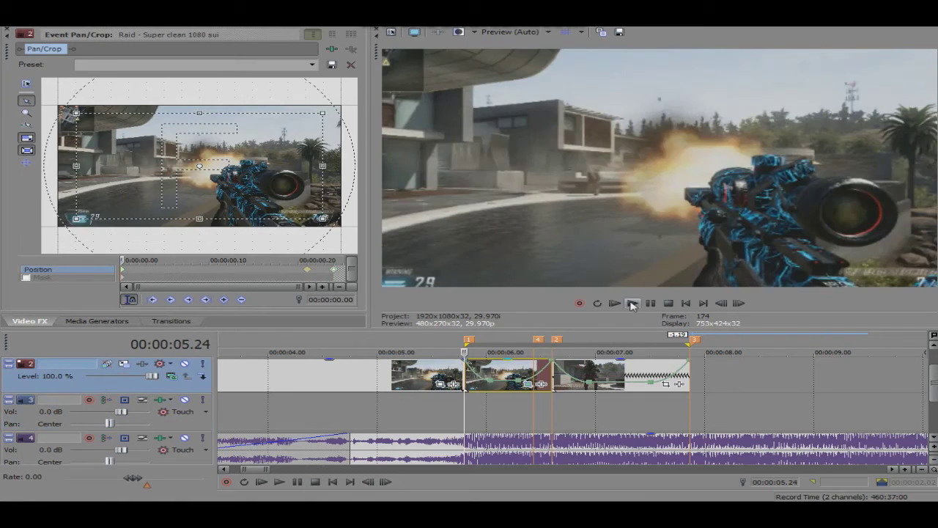
click(632, 303)
click(633, 303)
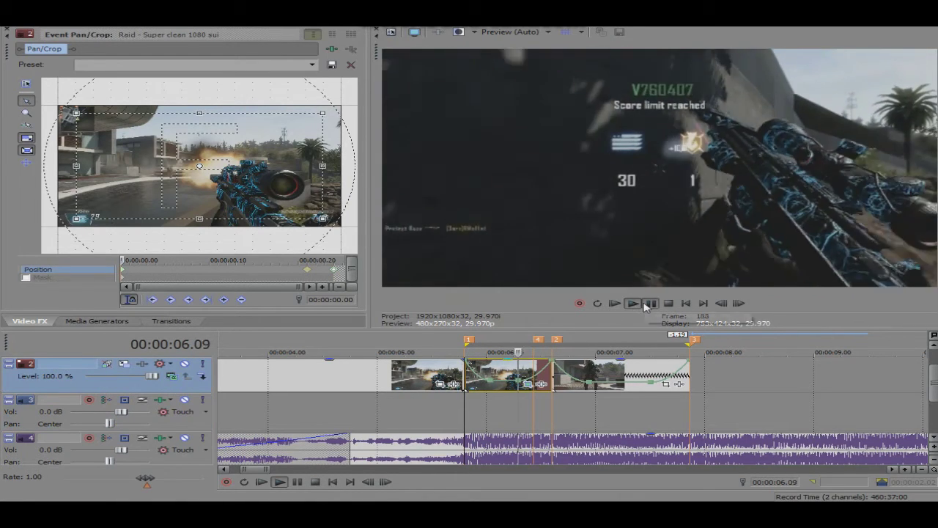
click(649, 303)
click(646, 303)
click(648, 302)
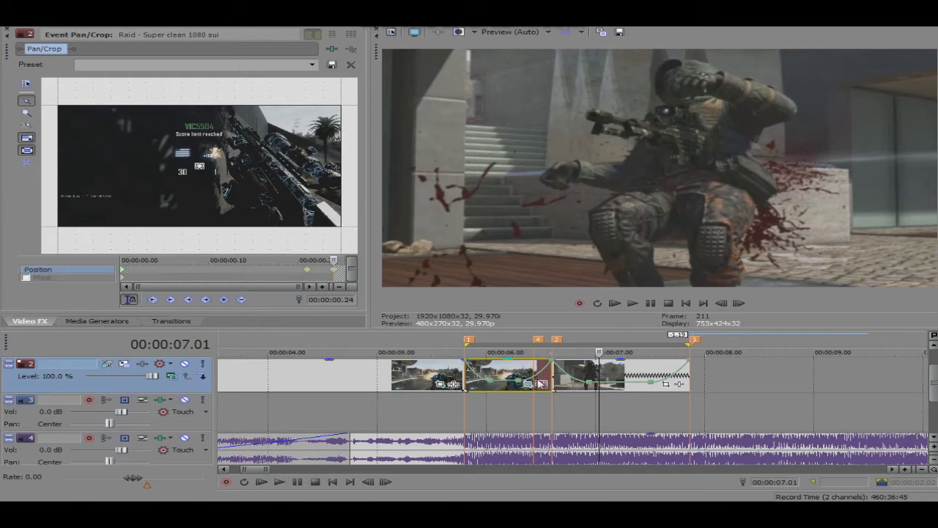
Return to marker 1, advance two frames to 00:00:00.02 in the clip and shift the crop frame slightly left.
click(464, 386)
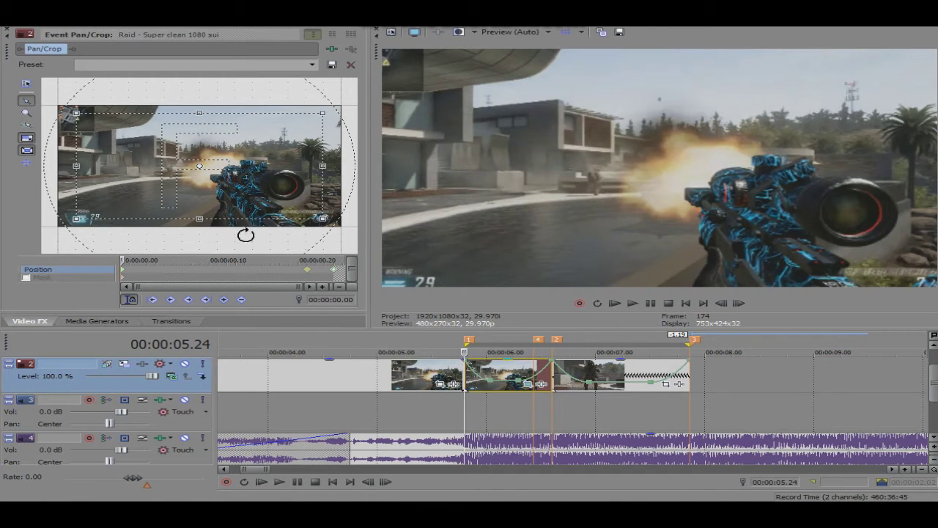
click(738, 304)
key(alt+Left)
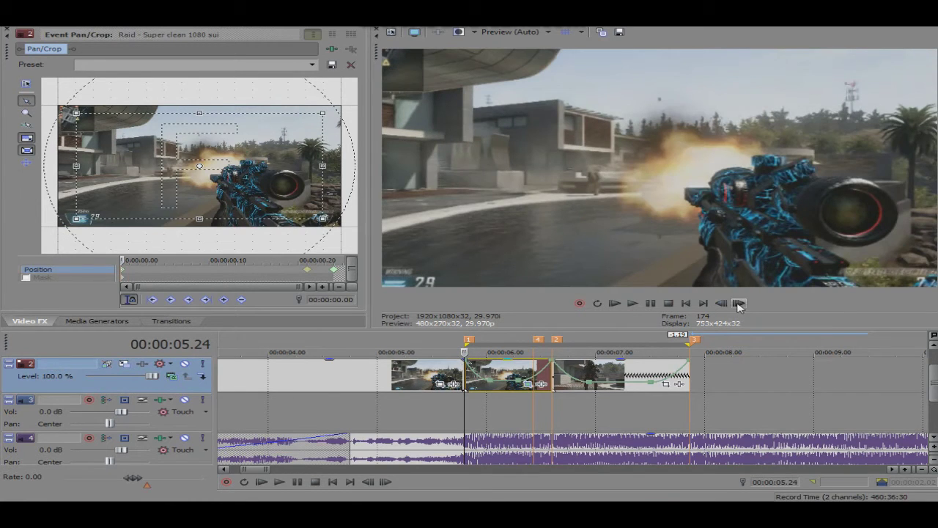
click(738, 303)
click(738, 303)
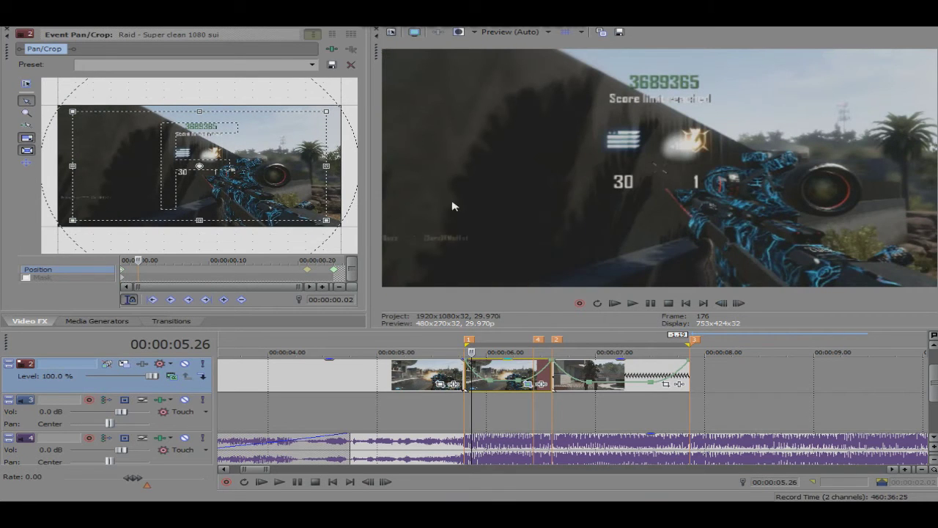
click(724, 303)
click(738, 304)
drag(245, 188, 234, 189)
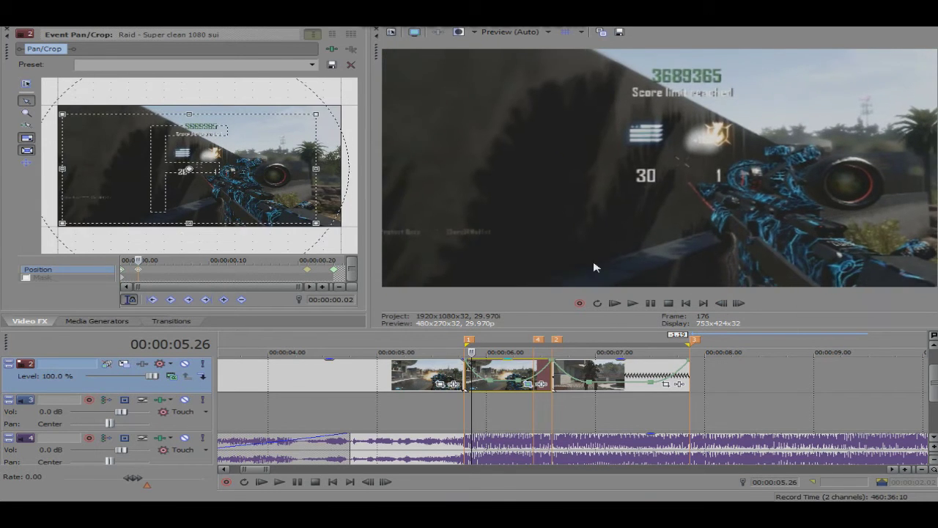
Advance in three-frame steps and offset the crop frame slightly at two more points, ending at 00:00:00.08, for a shake.
click(738, 304)
click(738, 303)
click(738, 303)
key(alt+Right)
key(alt+Right)
key(alt+Right)
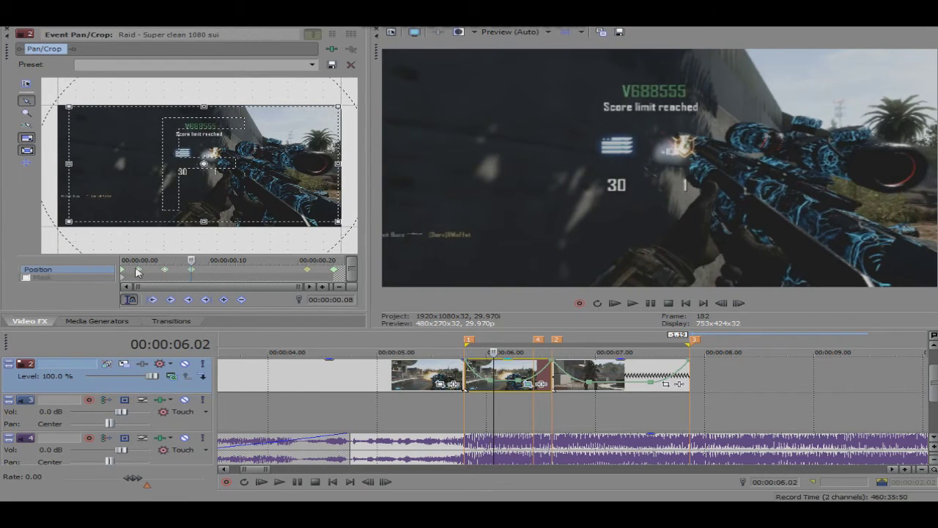
Replay from marker 1 to check the added shake together with the zoom.
click(465, 377)
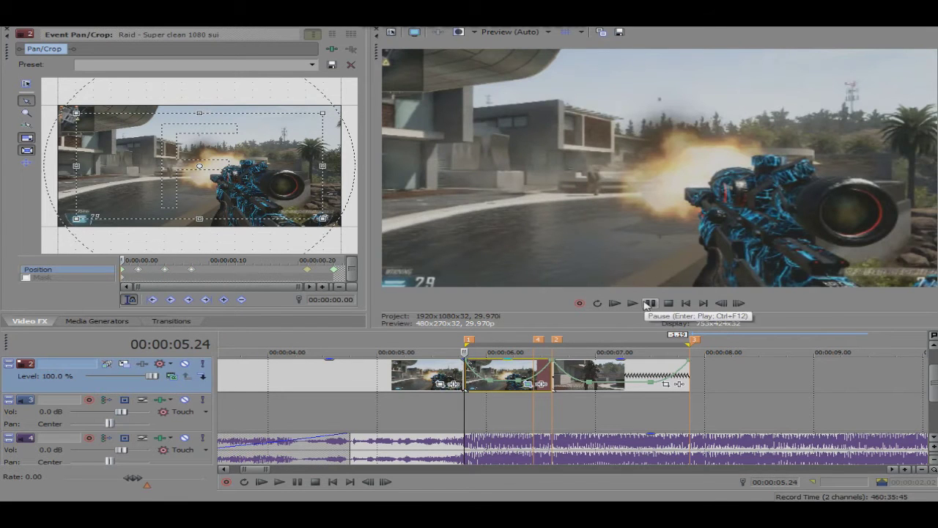
click(633, 303)
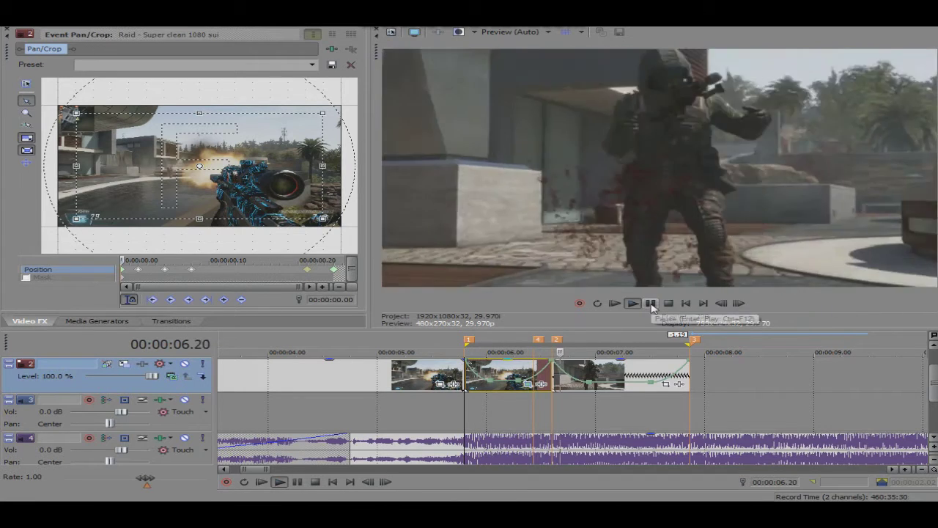
click(649, 306)
In Pan/Crop for the Dying Trickshot Spot clip, tighten the crop frame slightly at its start and set that keyframe to Fast.
click(554, 378)
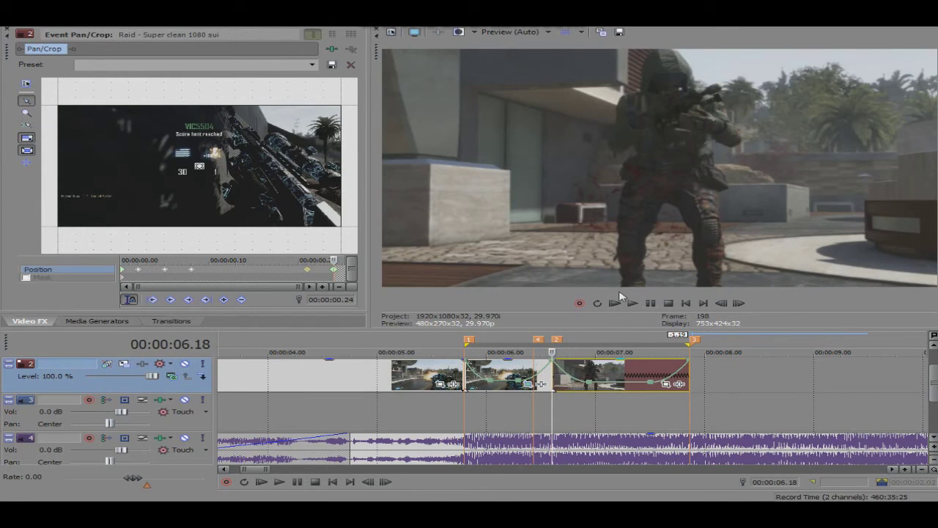
click(663, 385)
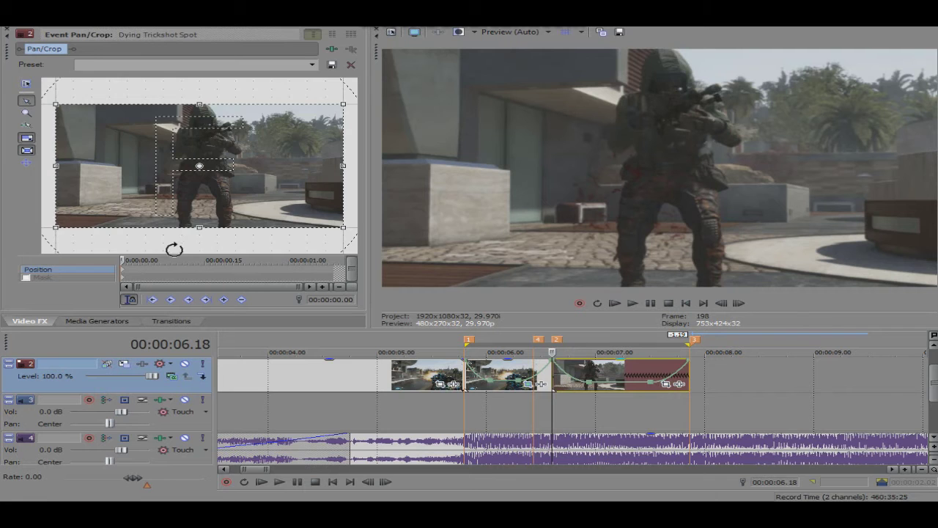
drag(337, 173, 331, 173)
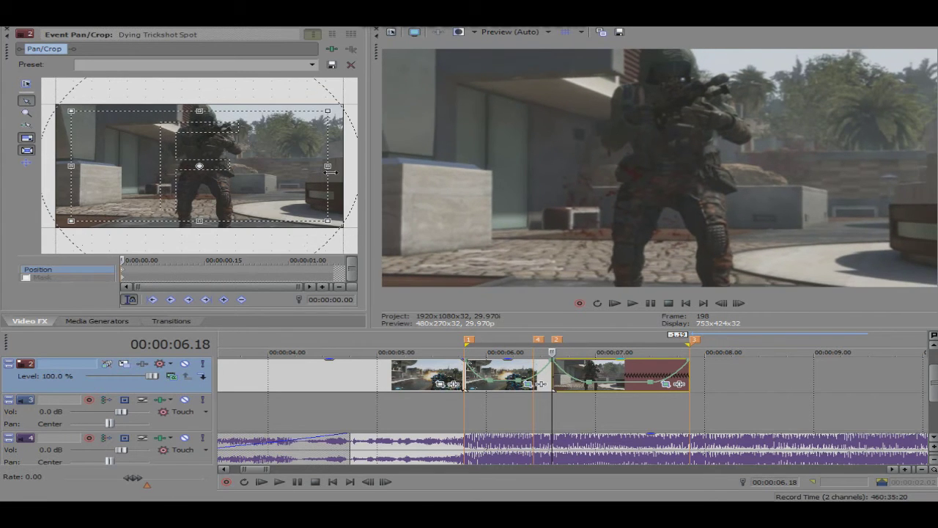
click(337, 264)
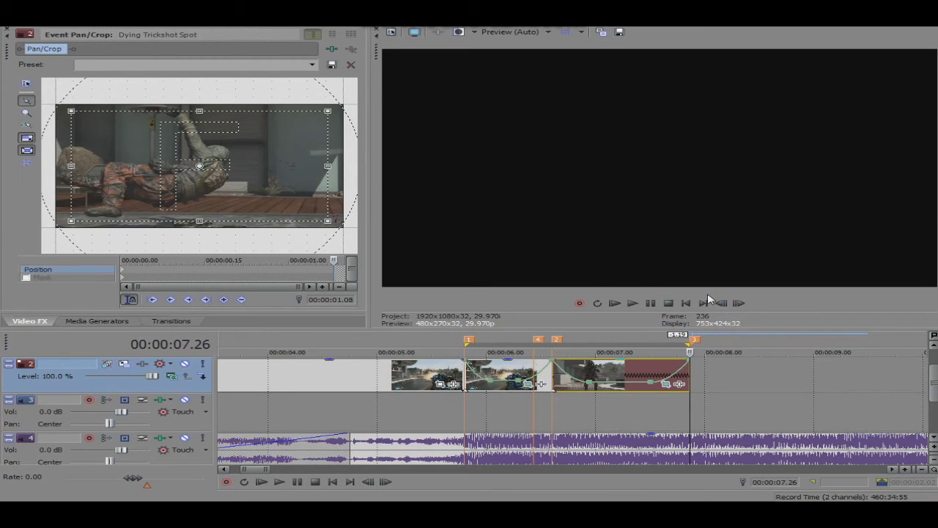
click(123, 274)
right_click(122, 270)
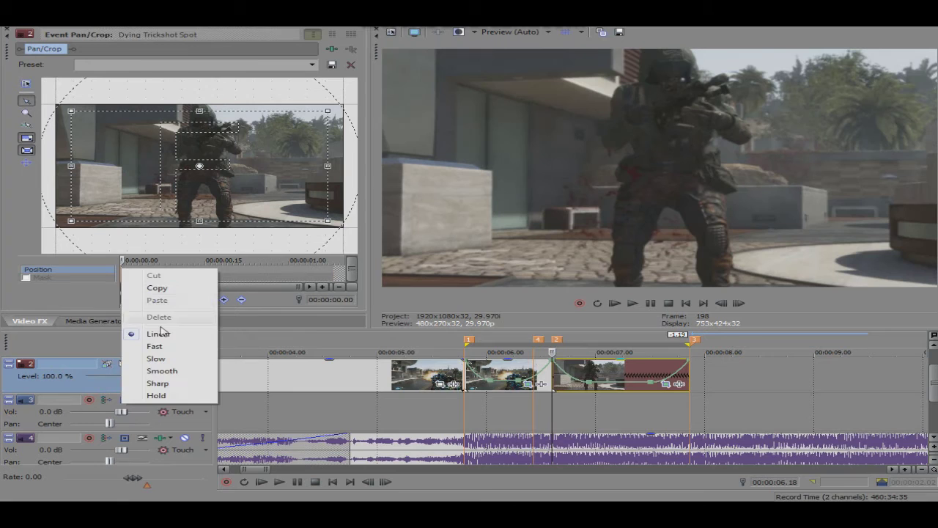
click(179, 346)
Restore the full crop frame at 00:00:01.05 in the Dying Trickshot Spot clip and set that keyframe to Slow.
click(334, 271)
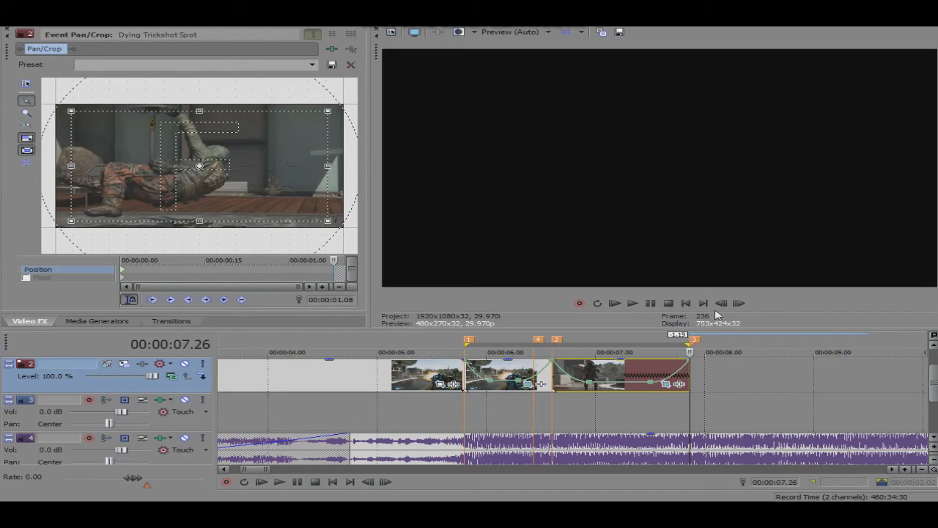
click(319, 271)
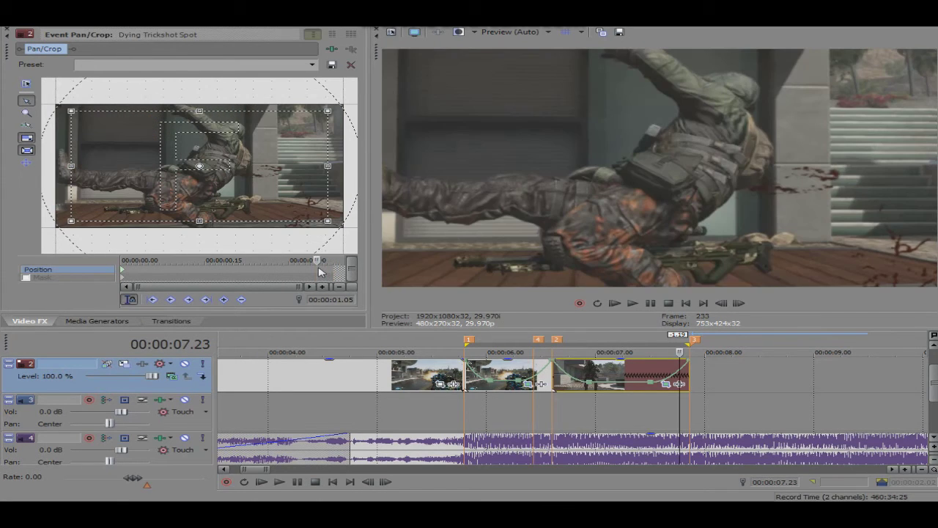
right_click(312, 181)
click(322, 190)
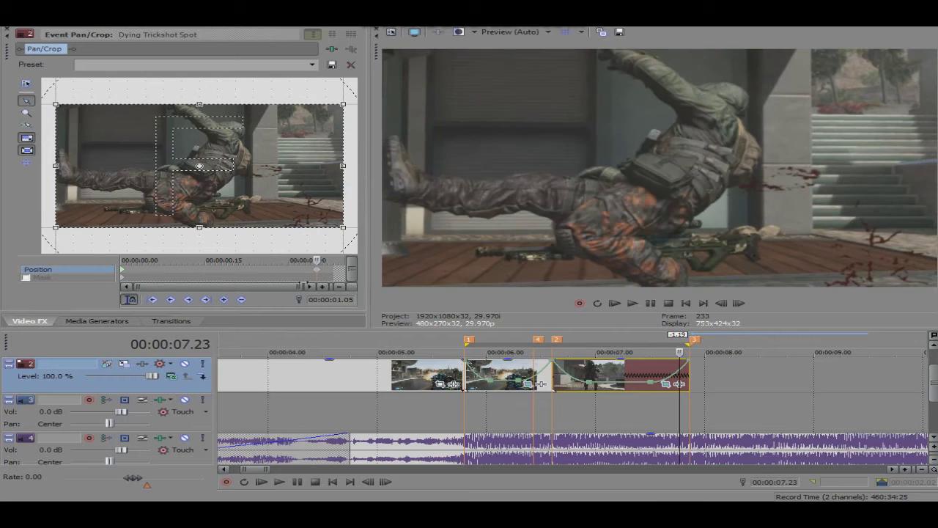
right_click(319, 271)
click(354, 362)
At 00:00:01.08, shrink the crop frame to a tiny area at the centre and set that keyframe to Fast.
click(335, 270)
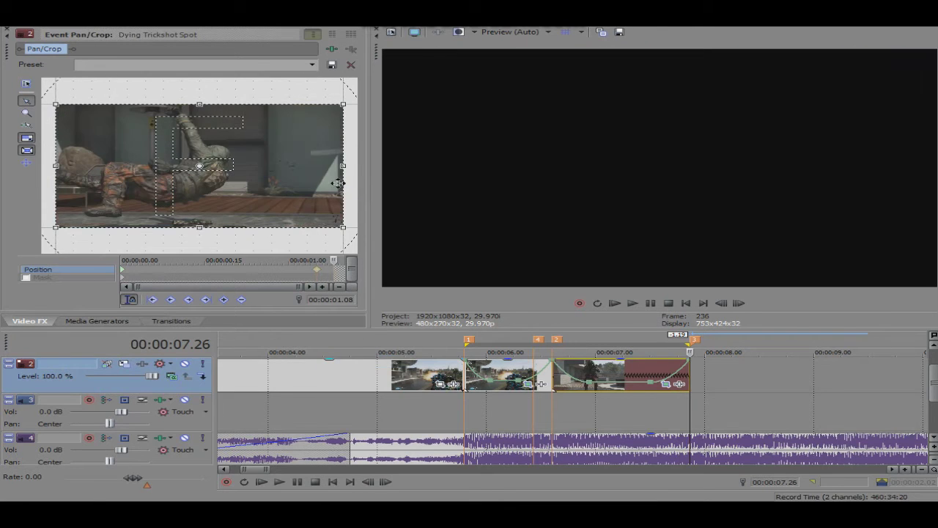
drag(342, 156, 206, 139)
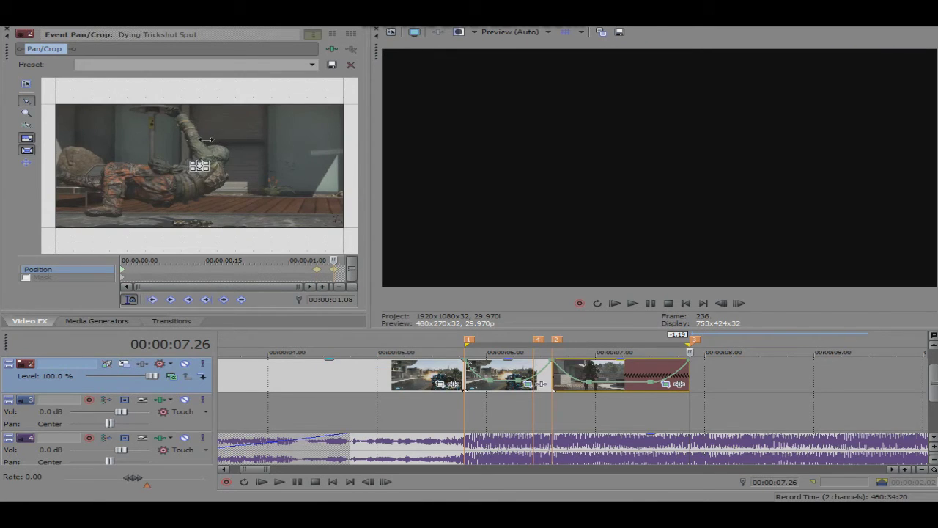
right_click(332, 273)
click(389, 349)
Return to the Dying Trickshot Spot clip's start, advance a few frames at a time and offset the crop frame slightly for a shake.
click(123, 271)
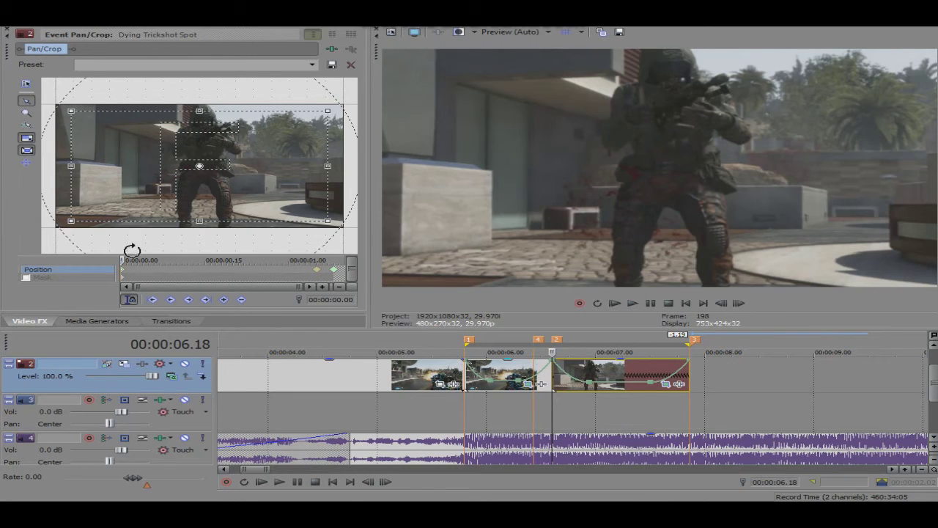
double_click(739, 303)
drag(199, 166, 189, 161)
triple_click(738, 303)
triple_click(739, 303)
drag(285, 162, 297, 160)
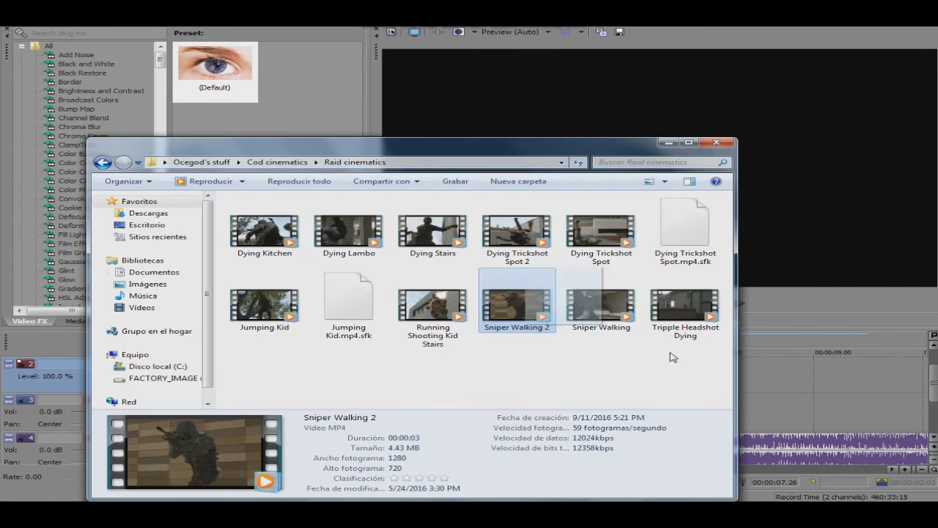
Add the Sniper Walking 2 video from the Raid cinematics folder to the video track at marker 3 and remove its audio.
drag(673, 357, 777, 374)
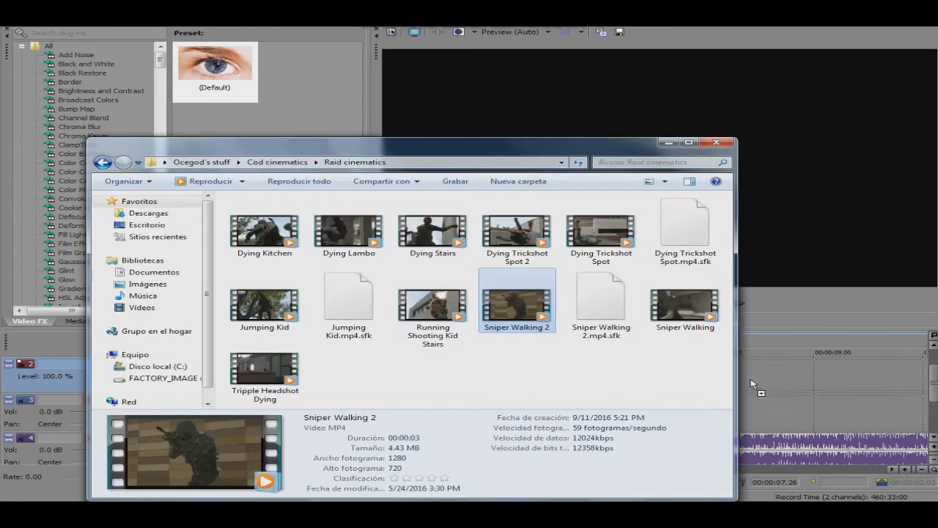
drag(754, 384, 736, 383)
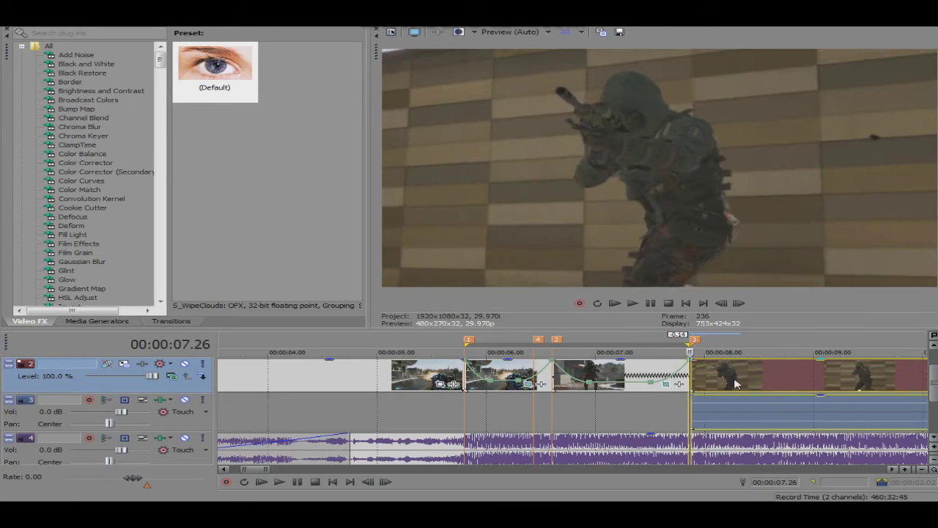
right_click(736, 407)
click(780, 200)
scroll(624, 379, down, 2)
right_click(627, 380)
click(652, 373)
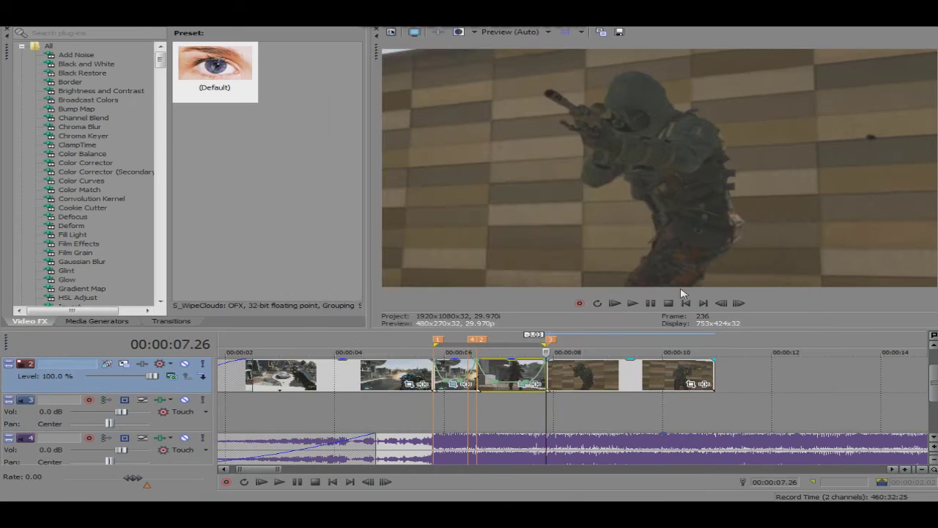
Play the music from marker 3 to find the next beat and place a marker at 00:00:08.10.
key(space)
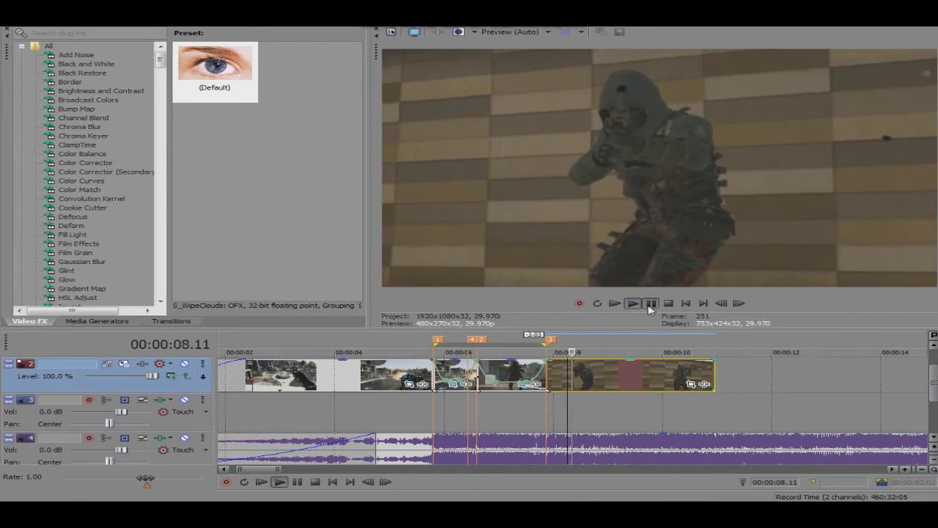
click(635, 303)
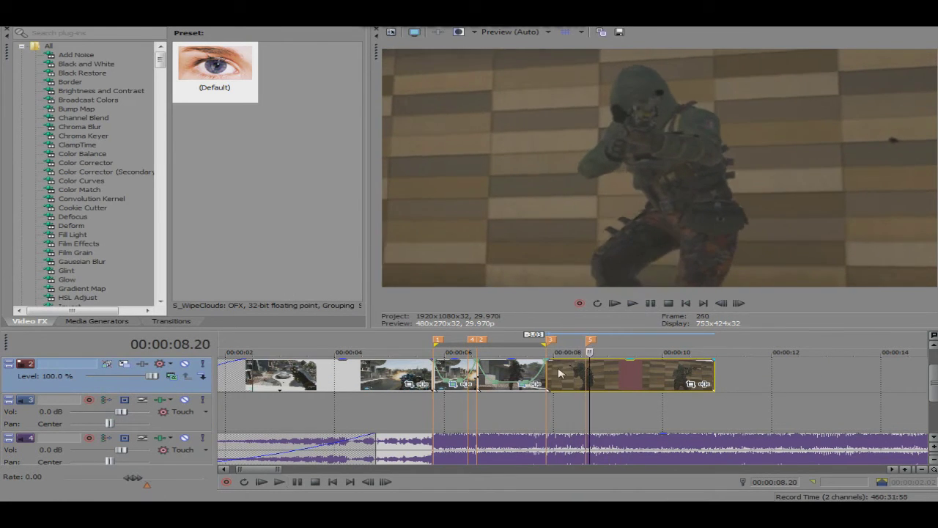
click(572, 371)
key(m)
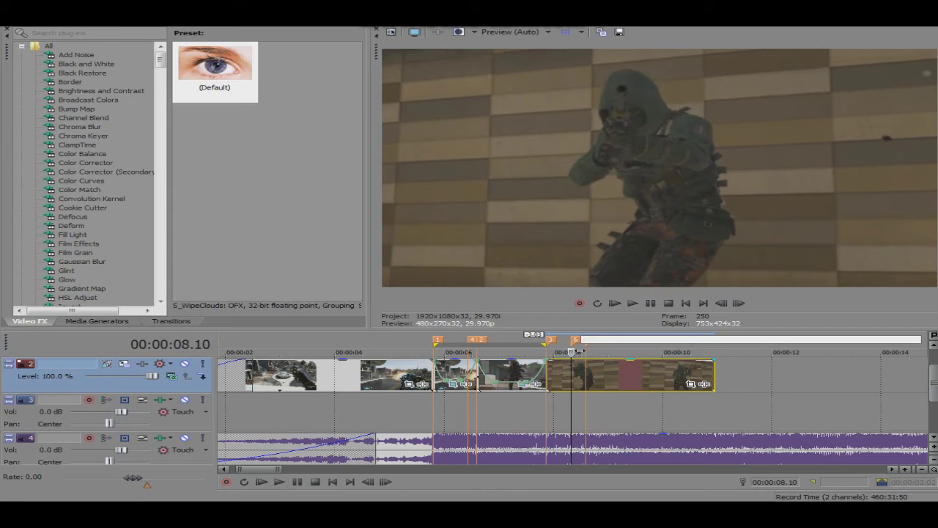
Delete the surplus marker 5 located just after 00:00:08.10.
right_click(589, 342)
click(588, 341)
right_click(589, 342)
right_click(590, 340)
click(622, 372)
Trim the end of the Sniper Walking 2 clip back to marker 6.
click(659, 371)
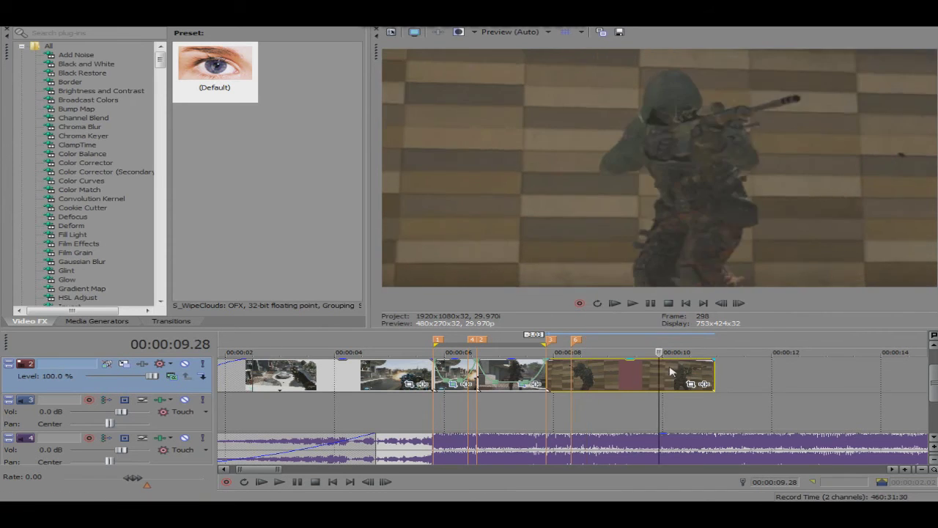
click(697, 370)
right_click(694, 370)
drag(714, 372, 571, 372)
click(714, 369)
key(Return)
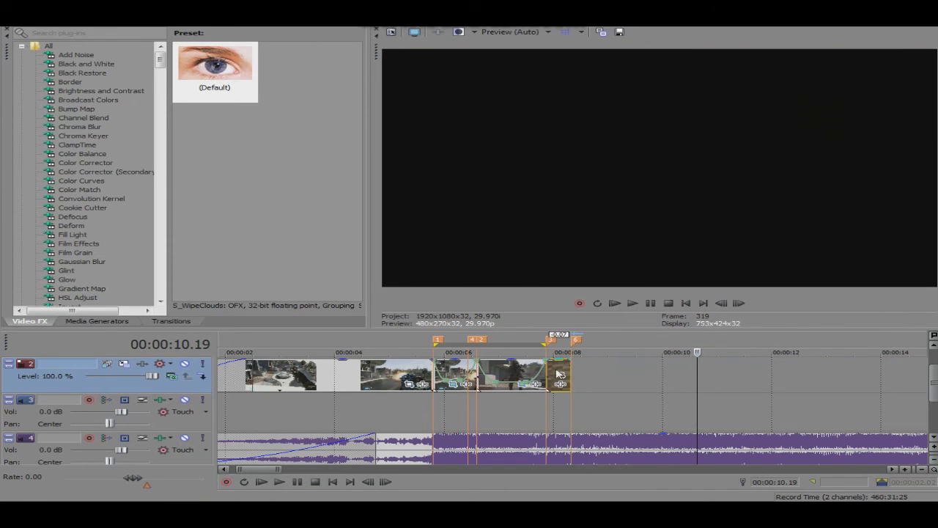
Play the trimmed Sniper Walking 2 clip and return the cursor exactly to its start at 00:00:07.26.
click(548, 373)
click(633, 303)
key(space)
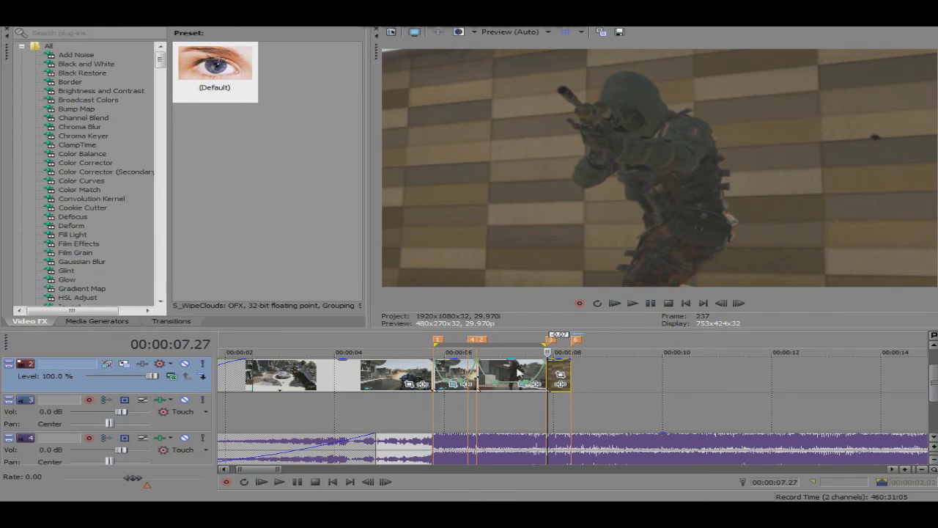
key(alt+Left)
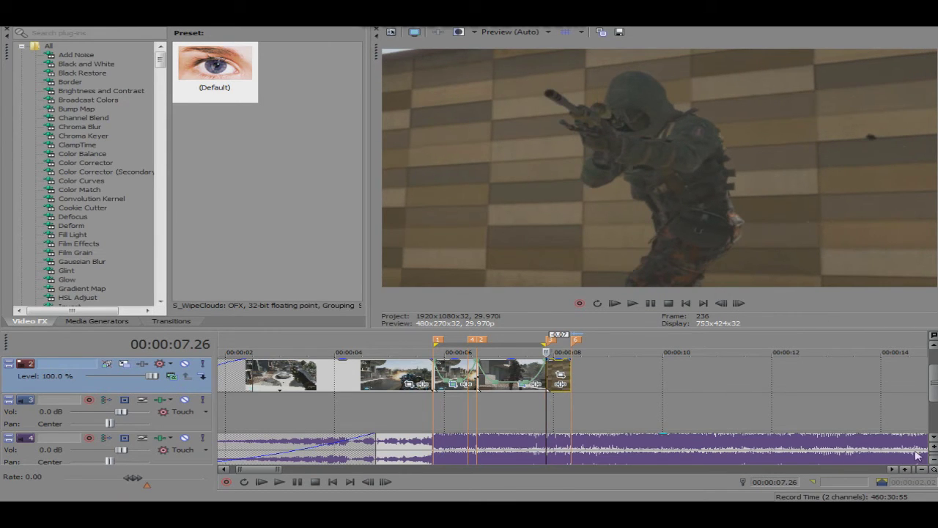
Insert a velocity envelope on the Sniper Walking 2 clip and play it from marker 3.
click(908, 470)
click(908, 470)
right_click(626, 380)
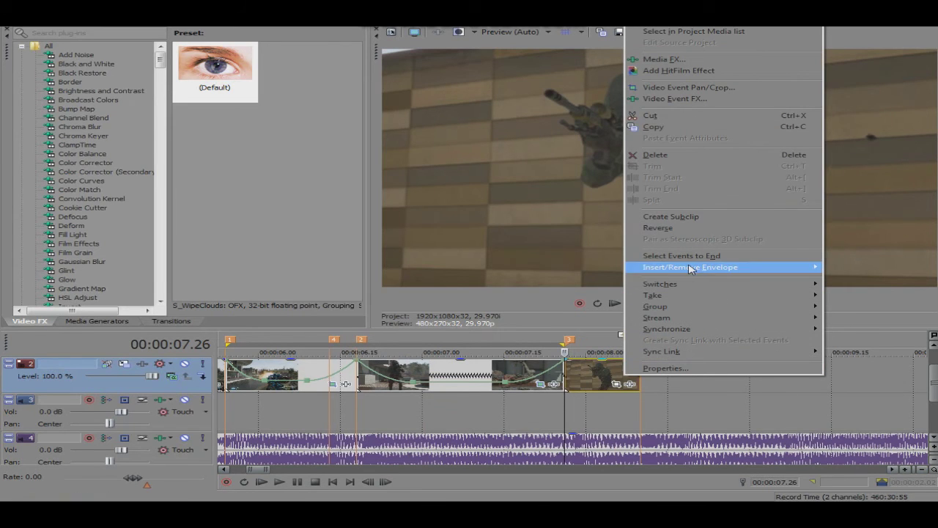
click(601, 269)
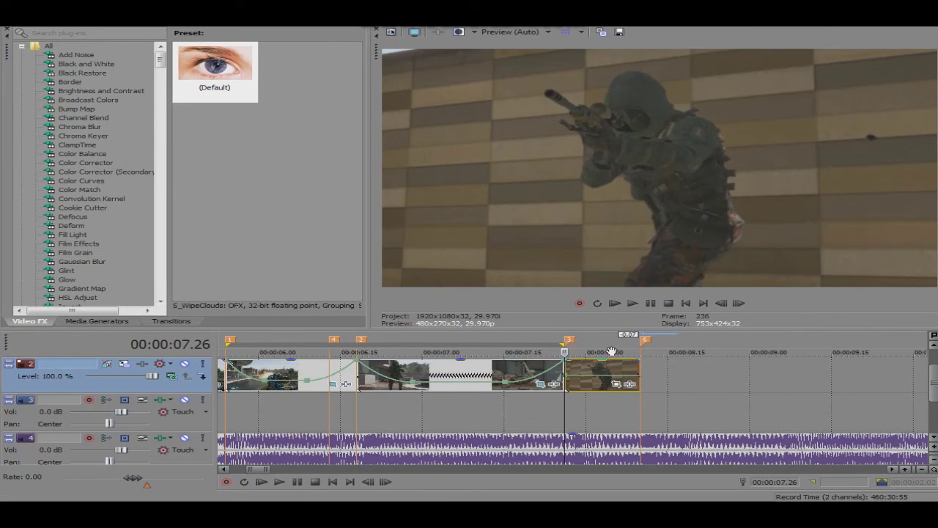
click(633, 302)
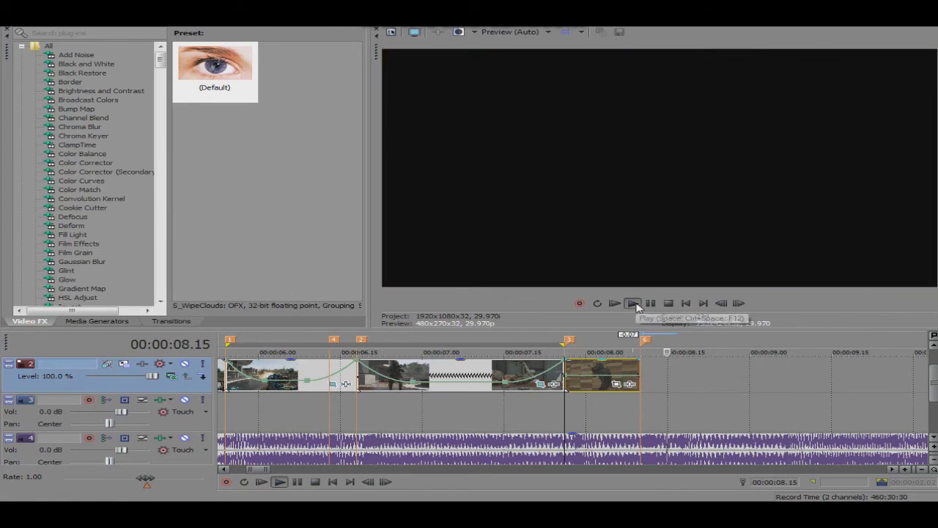
click(651, 303)
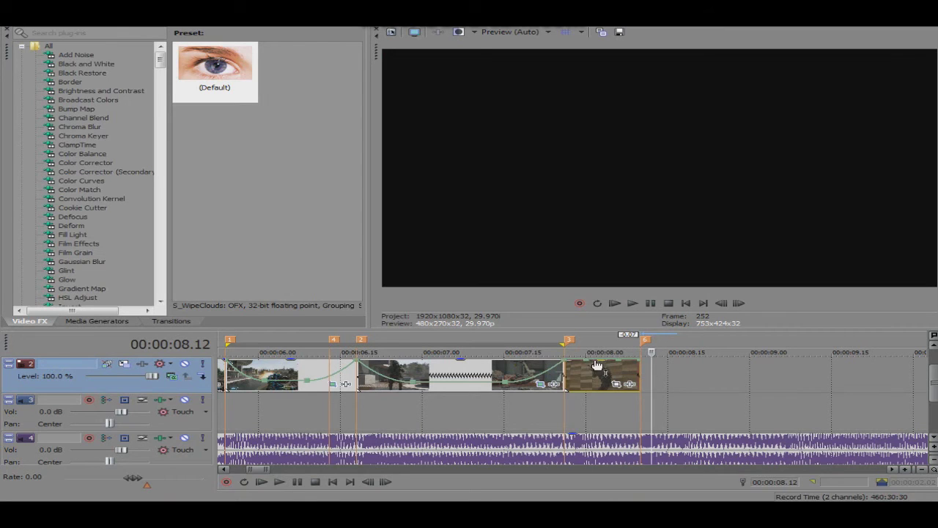
Shape the velocity envelope with high ends and a low middle, using Fast Fade on the first segment and Slow Fade on the last.
drag(591, 357, 597, 387)
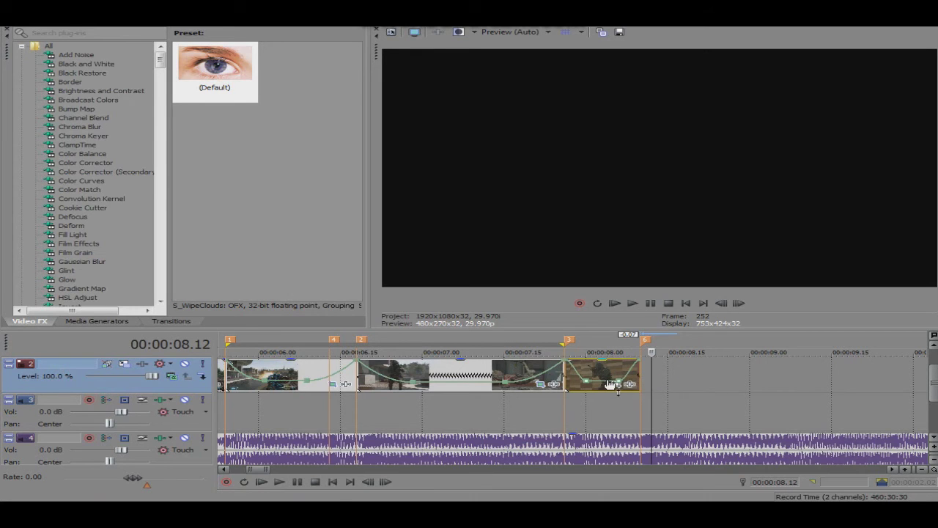
drag(608, 380, 608, 383)
right_click(575, 371)
click(605, 408)
right_click(629, 373)
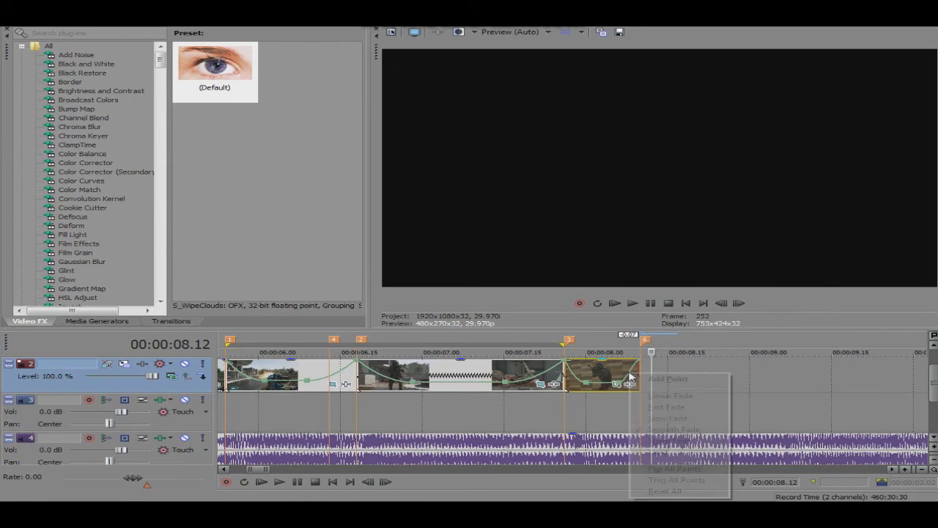
click(655, 417)
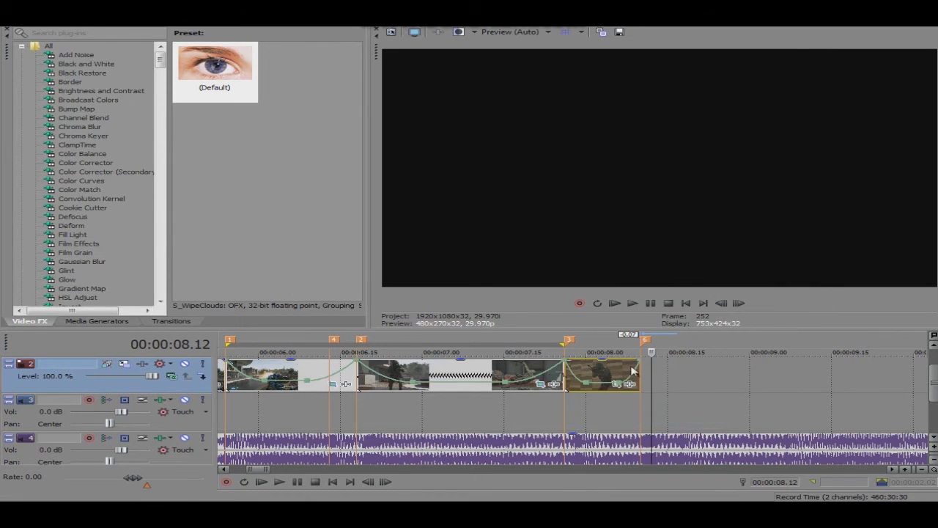
In Pan/Crop for the Sniper Walking 2 clip, tighten the crop frame slightly at the start and restore the full frame at 00:00:00.11.
click(563, 378)
click(617, 385)
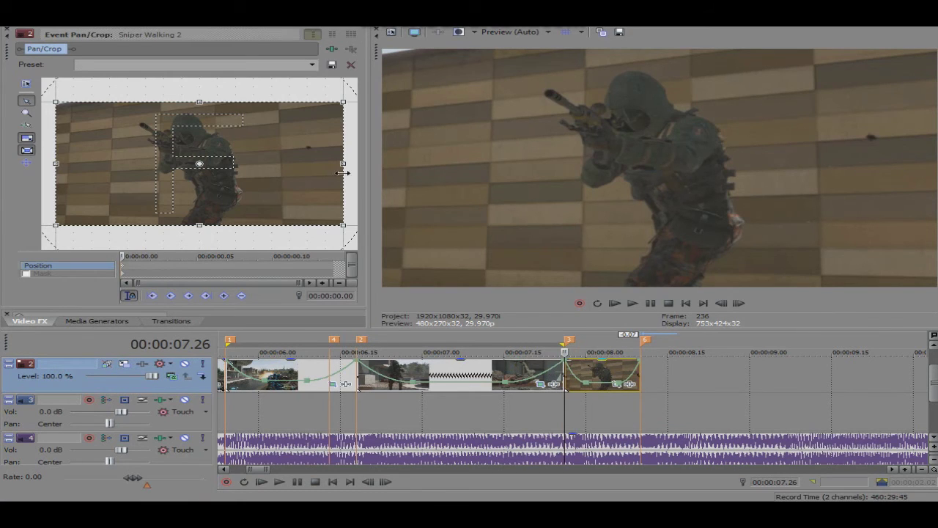
drag(342, 173, 325, 170)
click(344, 265)
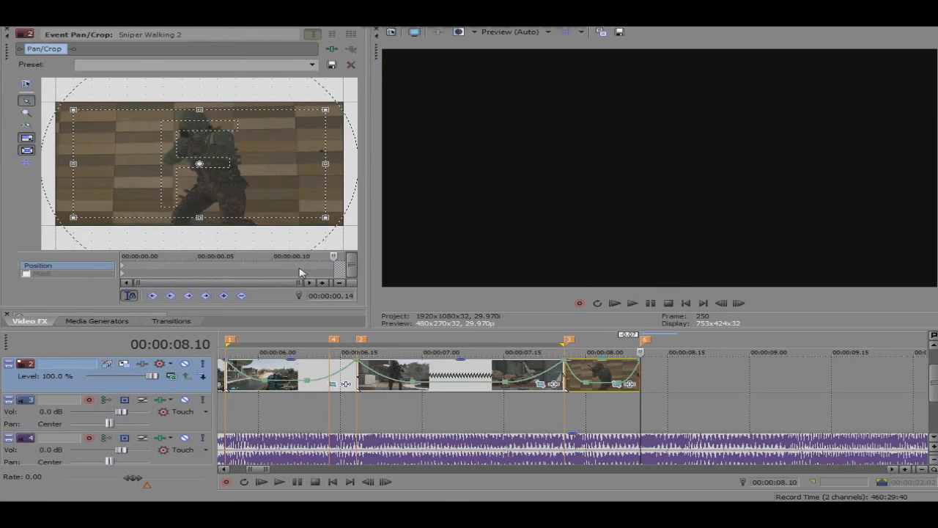
click(288, 266)
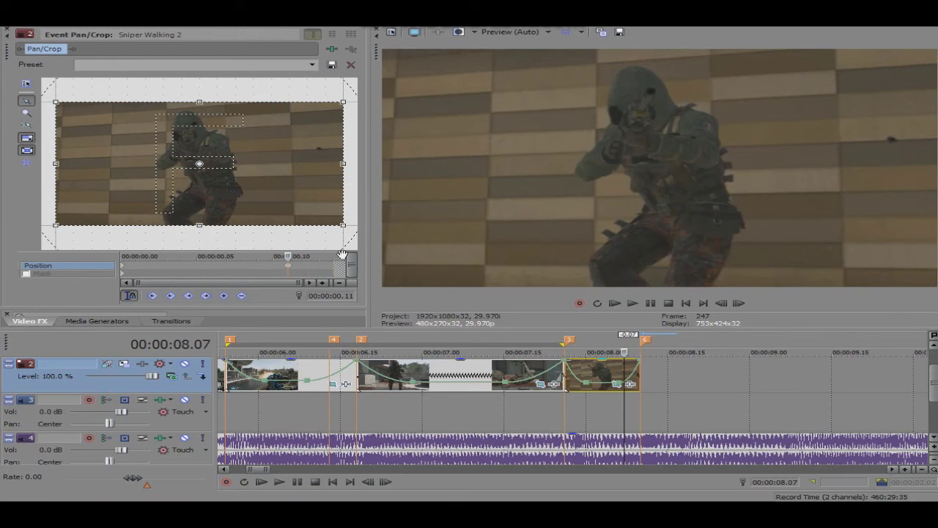
Shrink the crop frame to a tiny central area at 00:00:00.14 with a Fast keyframe, and set the 00:00:00.11 keyframe to Slow.
click(339, 265)
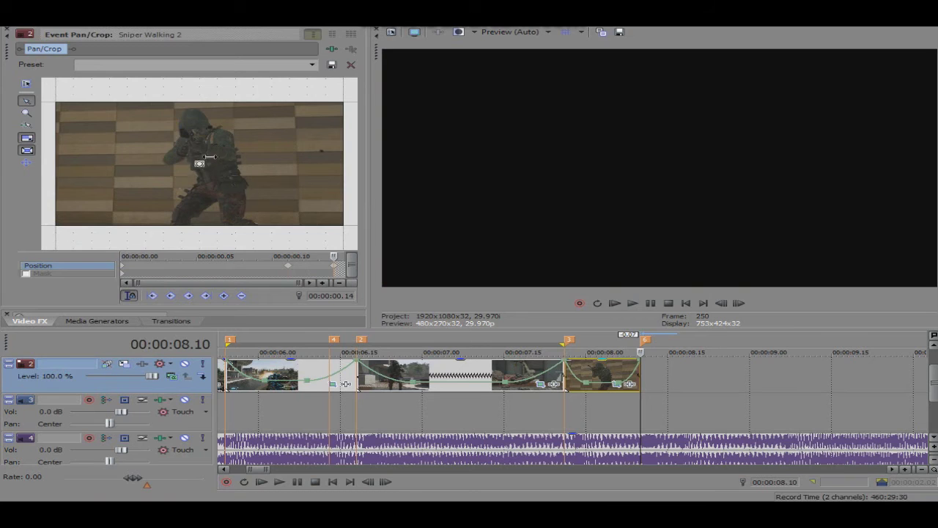
right_click(335, 267)
click(388, 341)
right_click(292, 267)
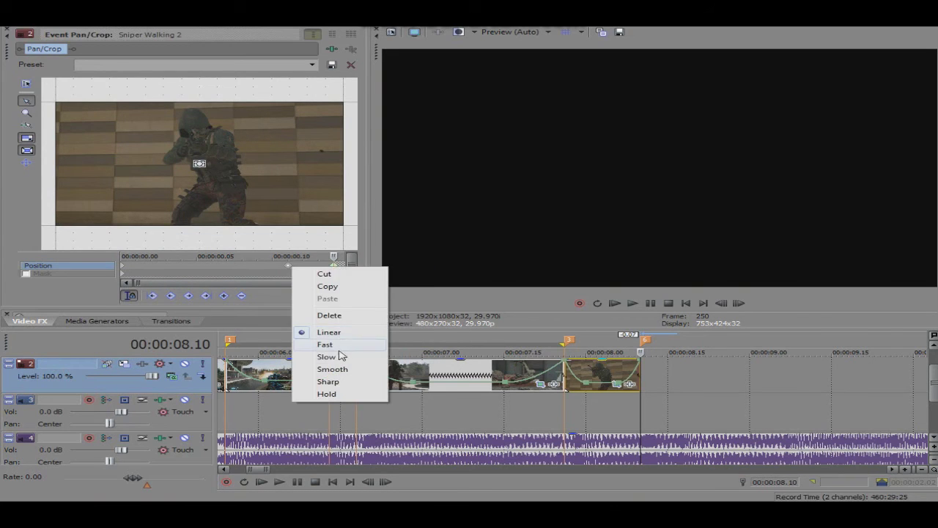
click(338, 356)
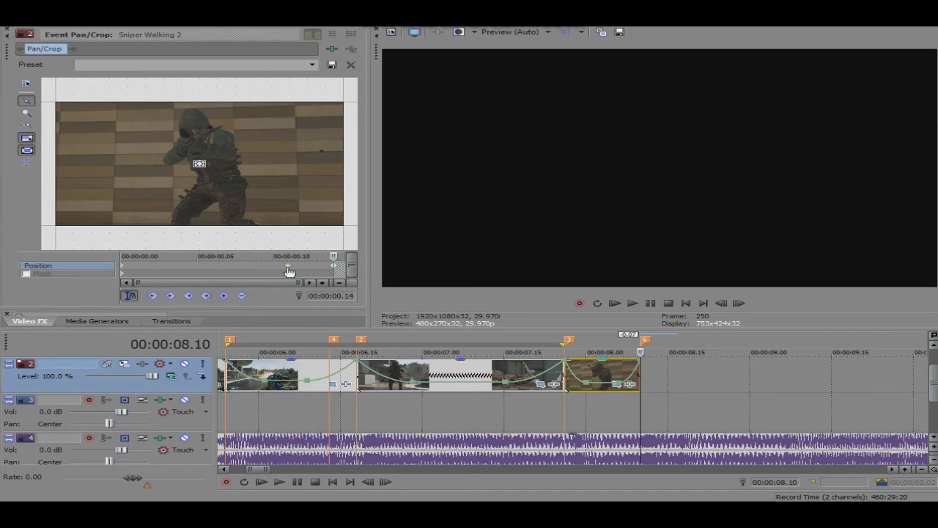
Set the first Position keyframe of the Sniper Walking 2 clip to Fast and offset the crop frame slightly at 00:00:00.02.
right_click(123, 266)
click(167, 345)
click(124, 270)
click(739, 302)
click(739, 302)
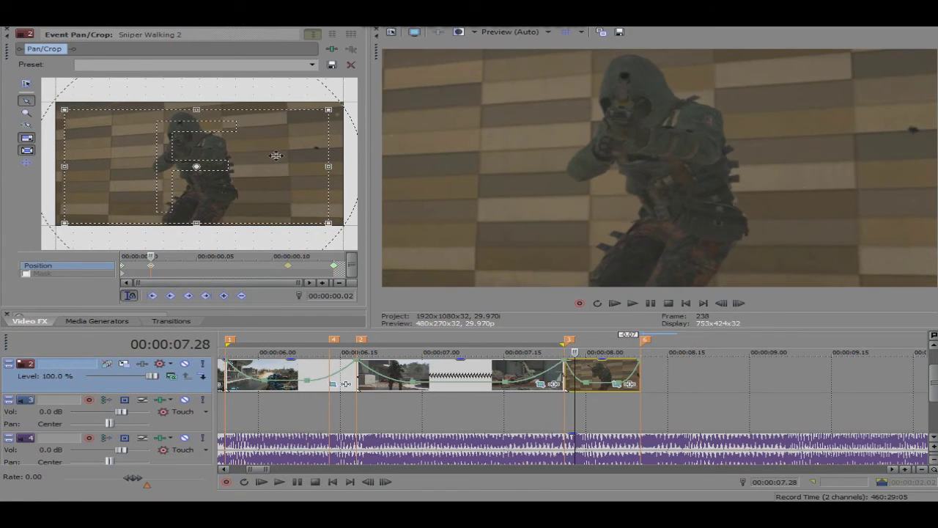
Nudge the crop frame slightly up and left at 00:00:00.05, set the 00:00:00.02 keyframe to Linear, and close Pan/Crop.
click(739, 303)
click(738, 302)
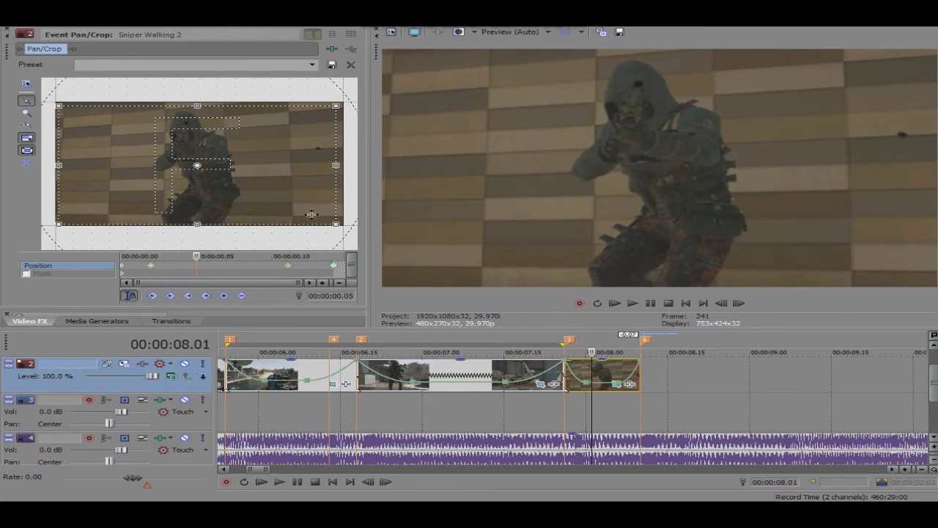
drag(309, 202, 306, 197)
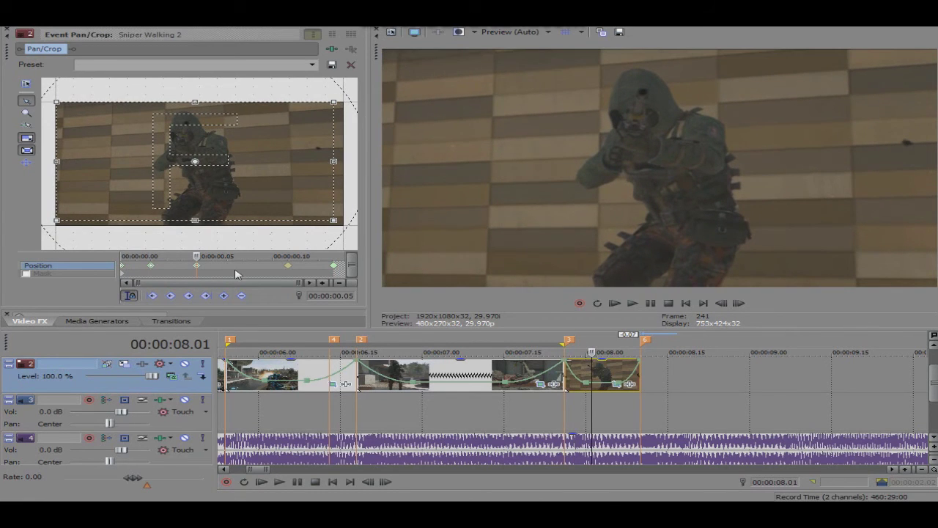
right_click(150, 266)
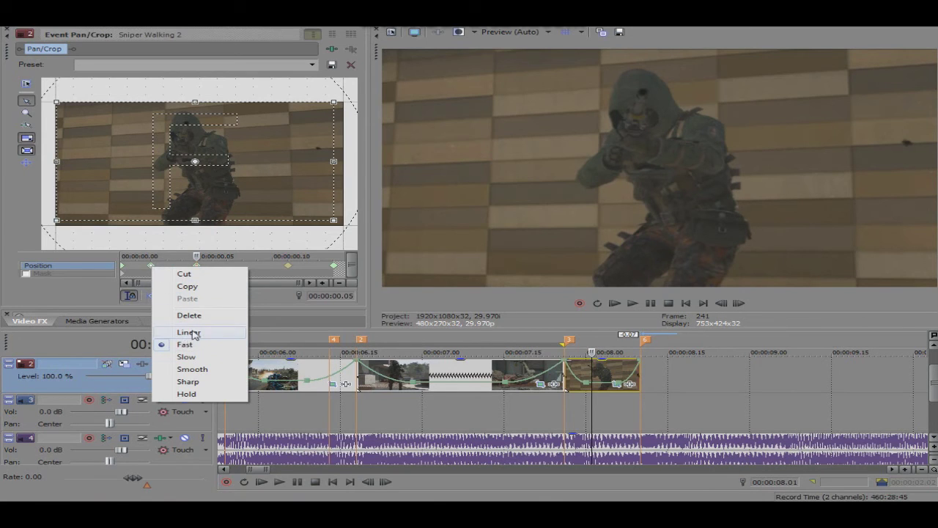
click(193, 334)
click(6, 32)
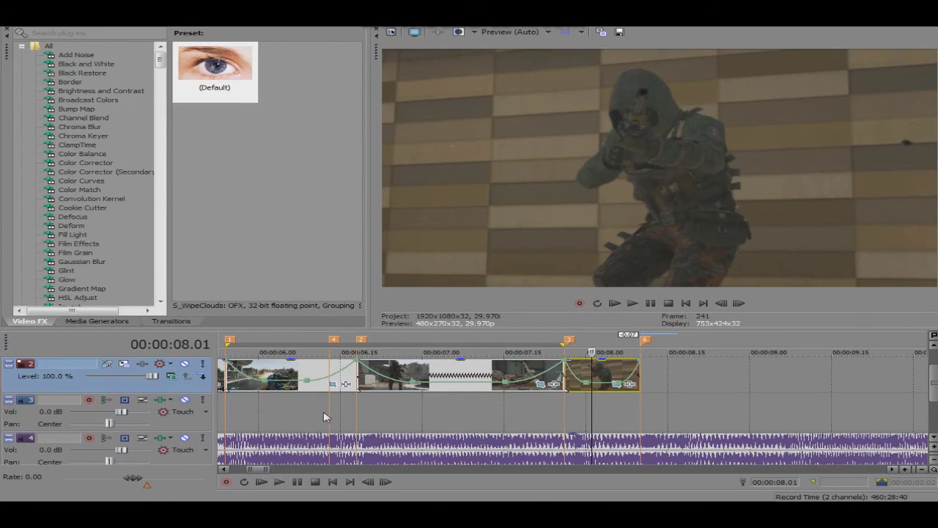
Apply the default Levels effect to the gameplay clip between markers 1 and 2.
click(327, 416)
click(921, 470)
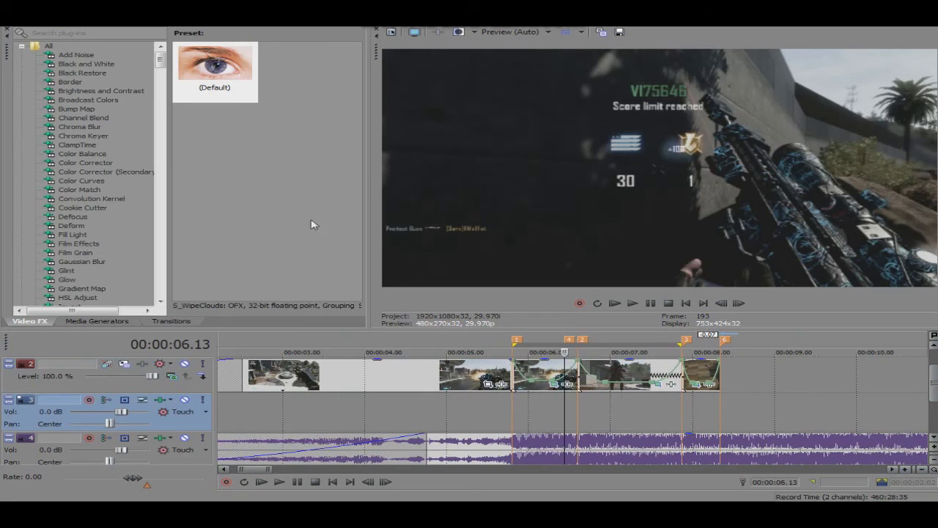
drag(159, 55, 138, 69)
click(77, 209)
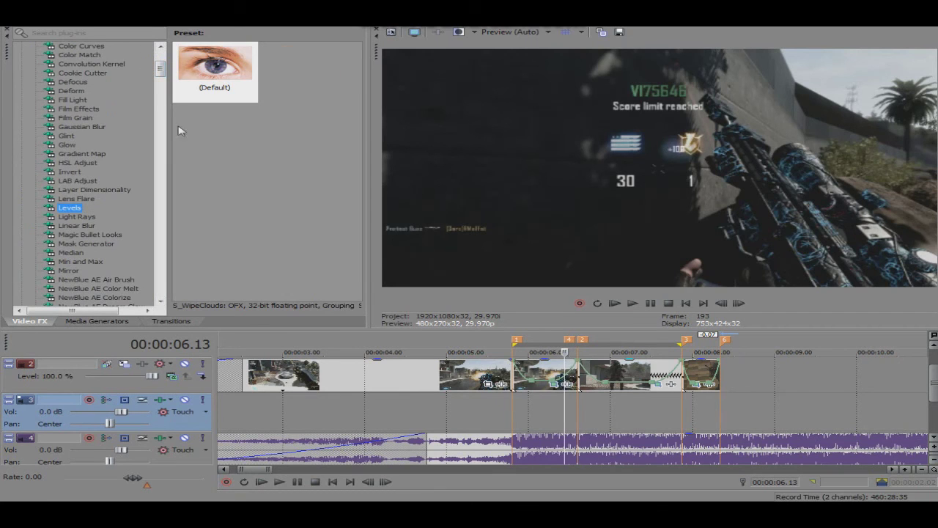
drag(539, 378, 540, 379)
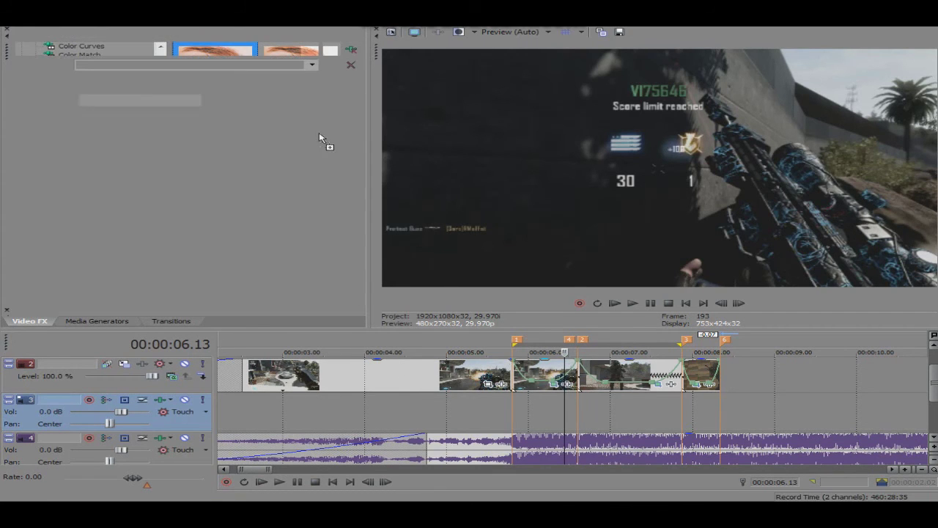
Turn on keyframe animation for the Levels Input end and add a keyframe of 1.000 at 00:00:00.18, just before marker 4.
click(299, 130)
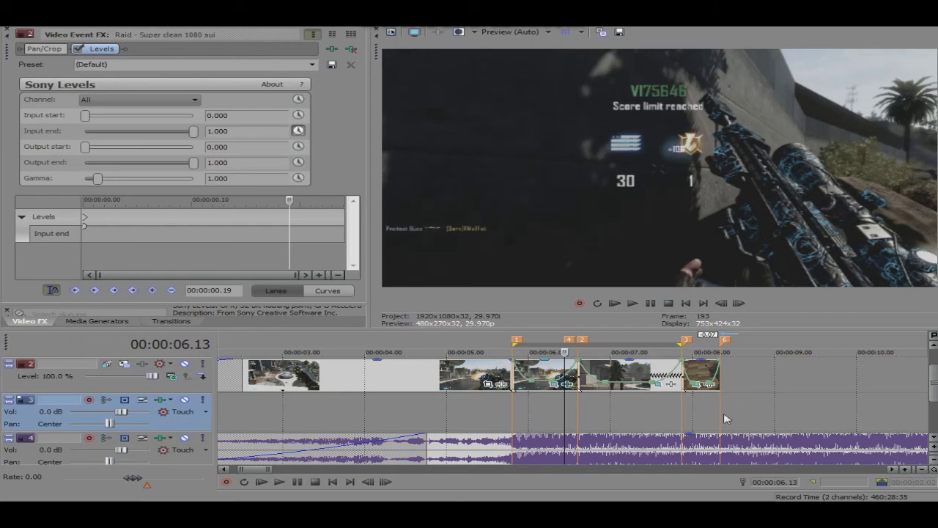
click(721, 303)
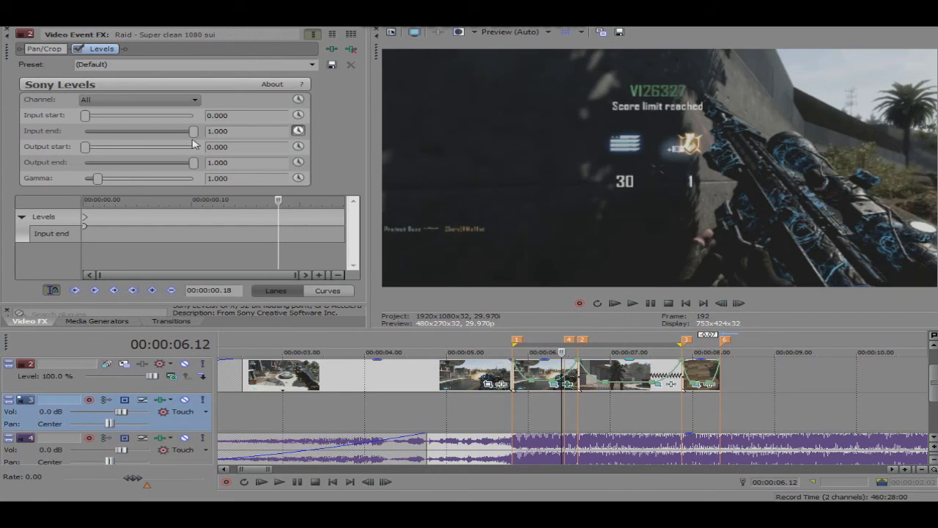
click(741, 304)
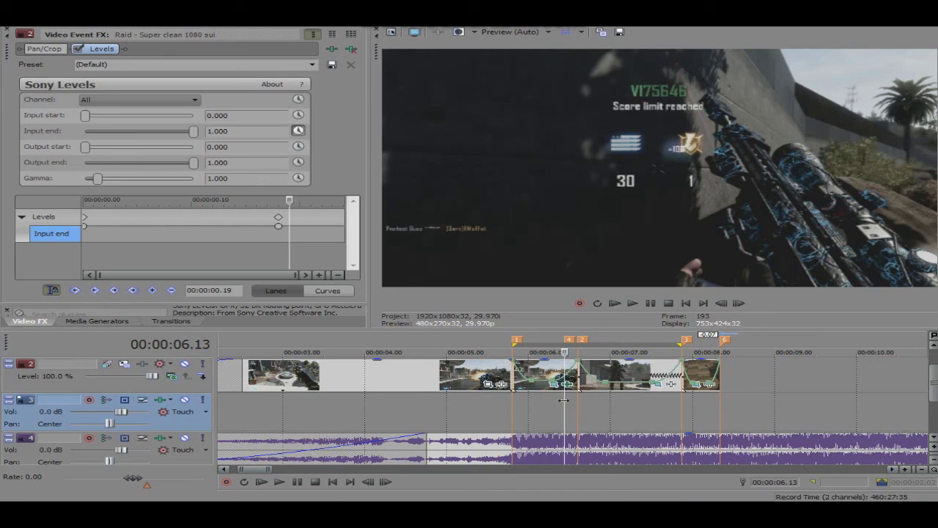
click(280, 219)
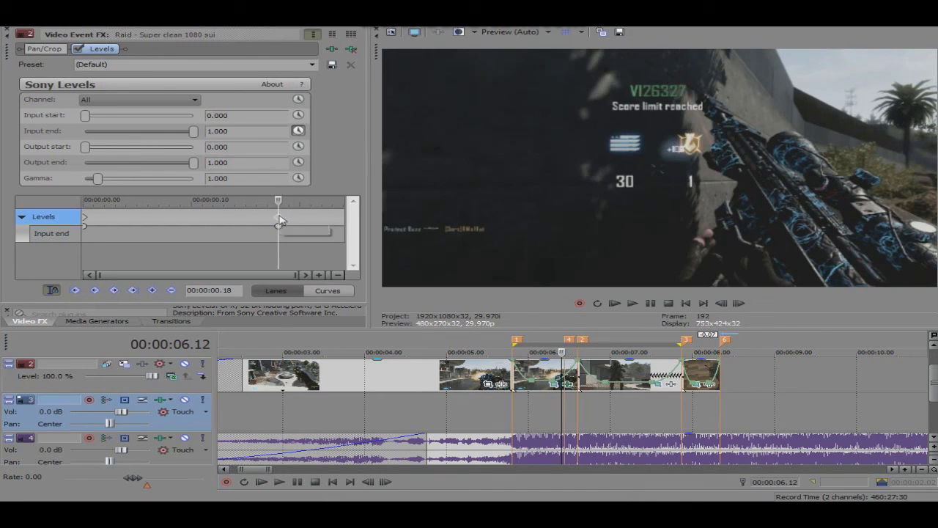
click(193, 131)
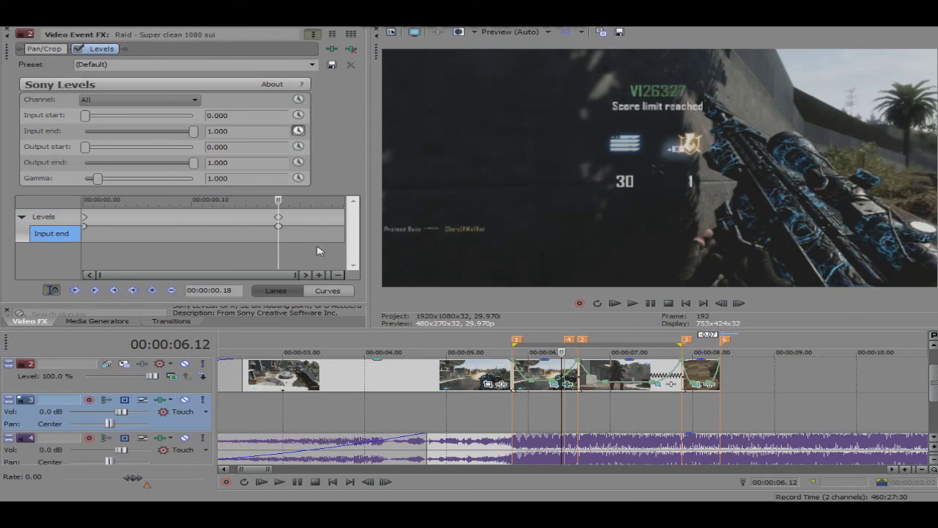
Create a Levels flash by lowering Input end to 0.456 at 00:00:00.19 and restoring it to 1.000 at the clip's end.
click(740, 303)
drag(193, 131, 138, 132)
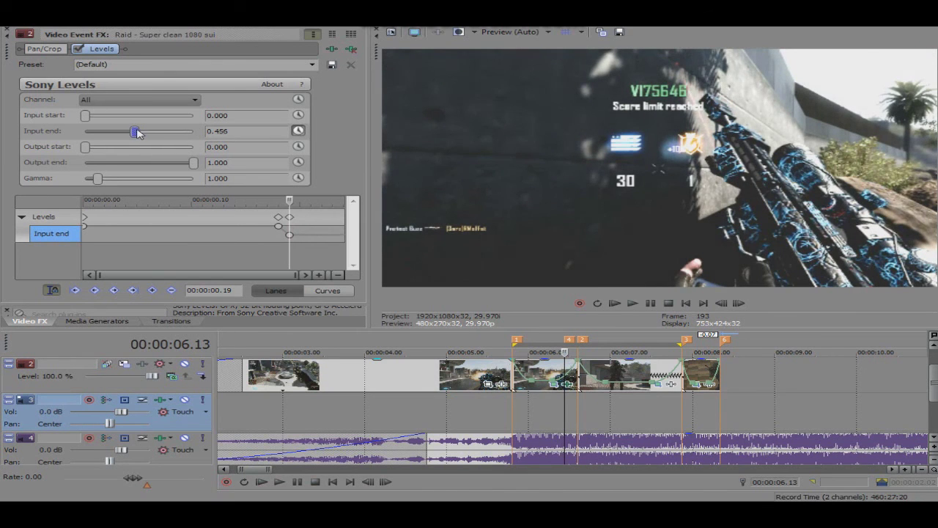
click(327, 220)
drag(134, 134, 195, 131)
drag(329, 219, 342, 220)
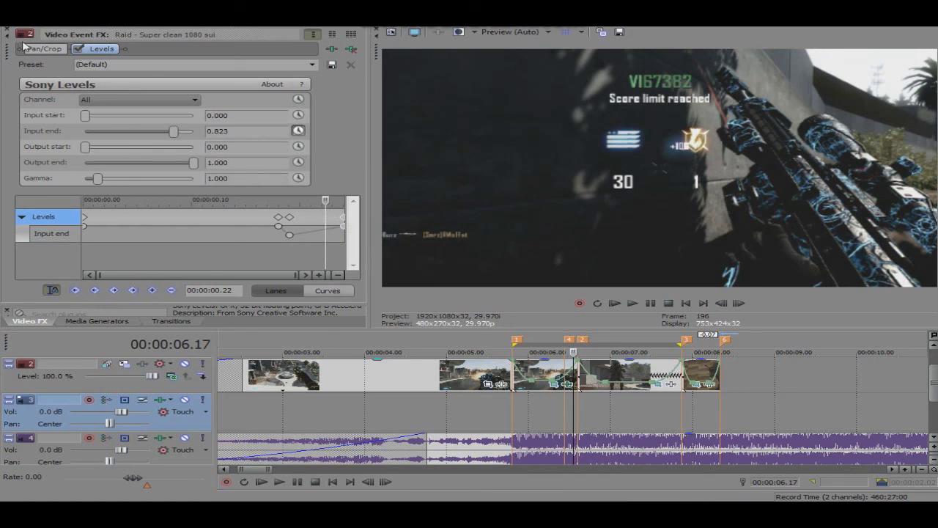
click(278, 217)
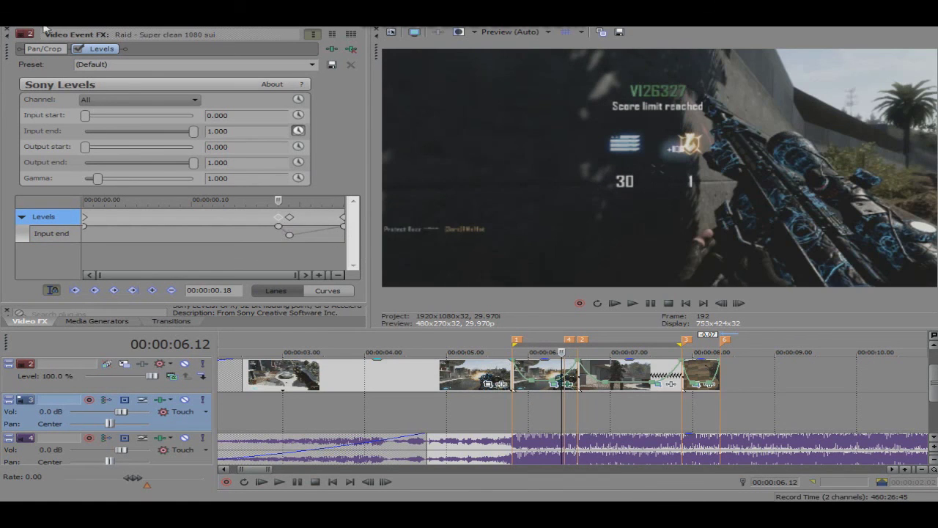
click(7, 33)
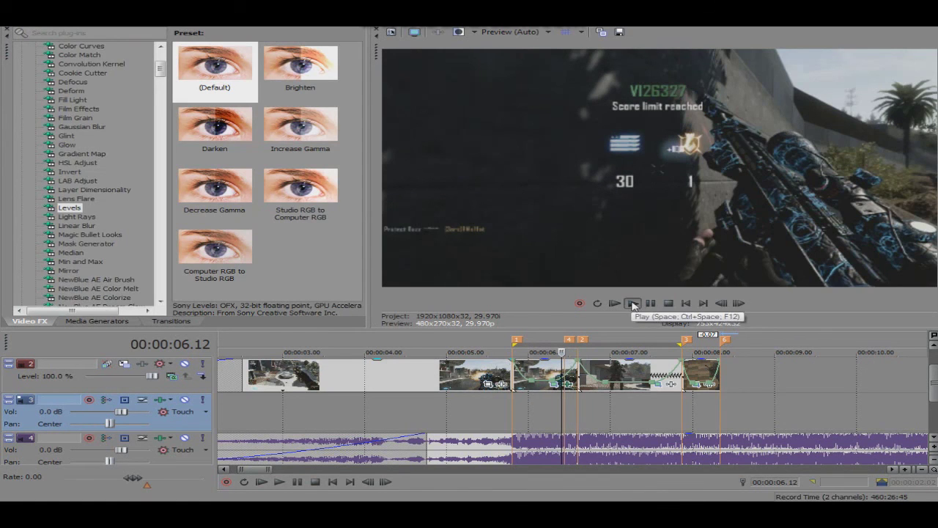
Play the sequence from just before marker 4 through the last clip to review the flash and the shakes.
click(632, 303)
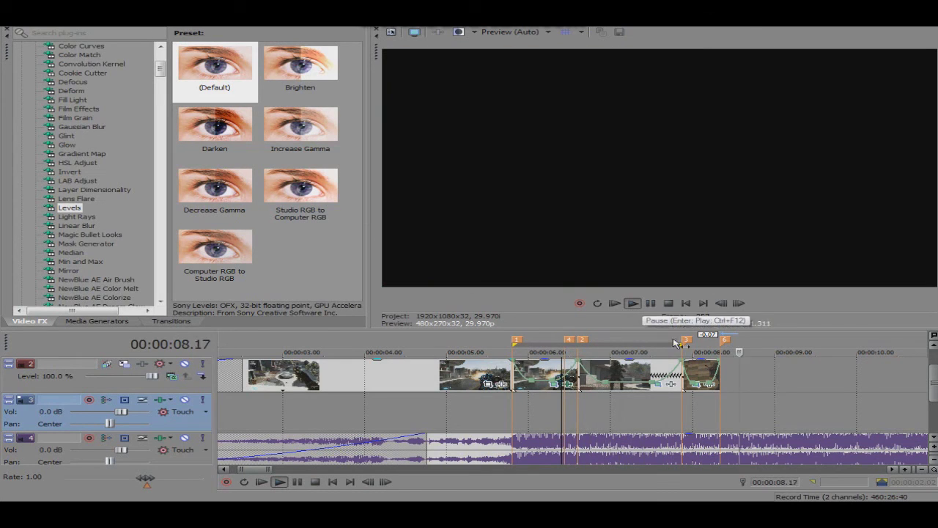
click(664, 410)
click(631, 303)
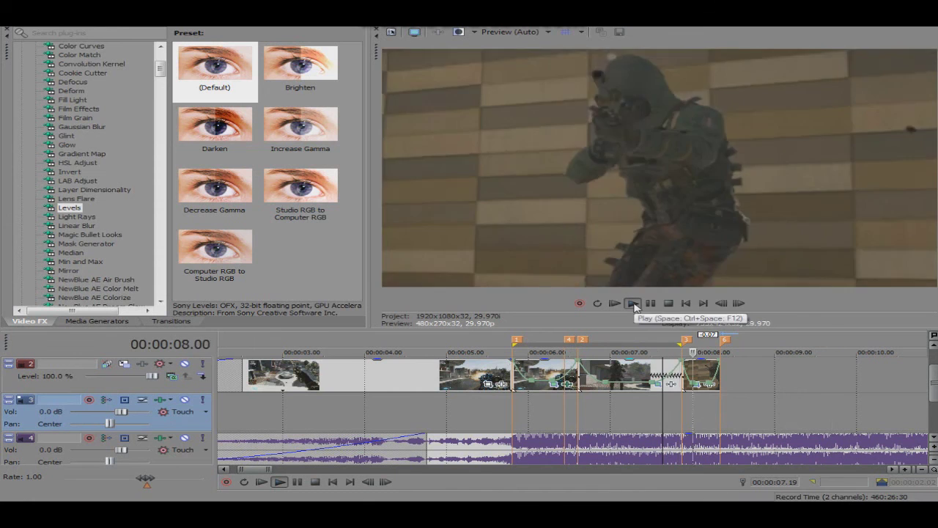
click(632, 303)
click(634, 303)
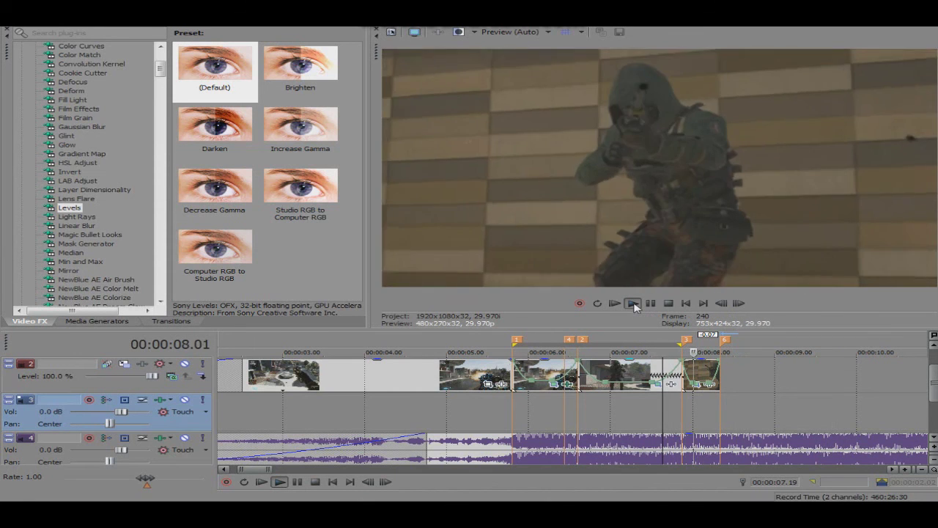
click(634, 303)
click(649, 303)
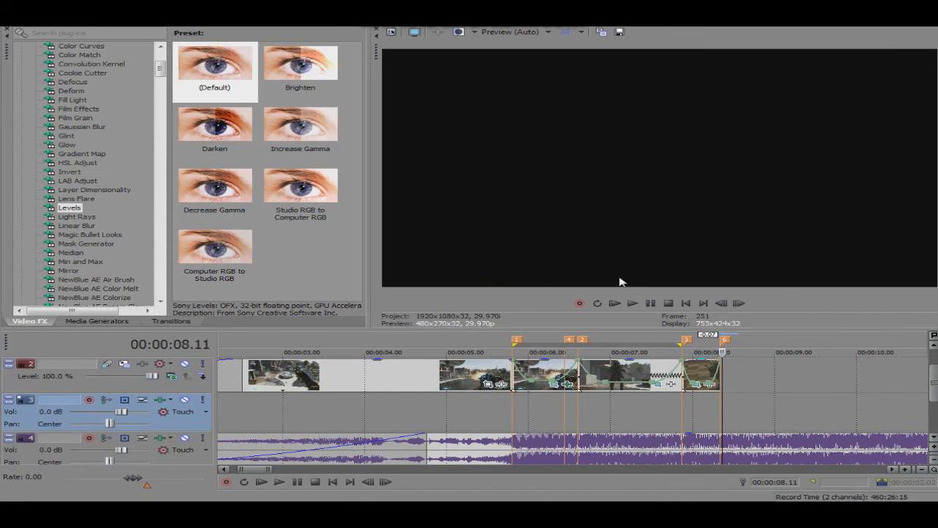